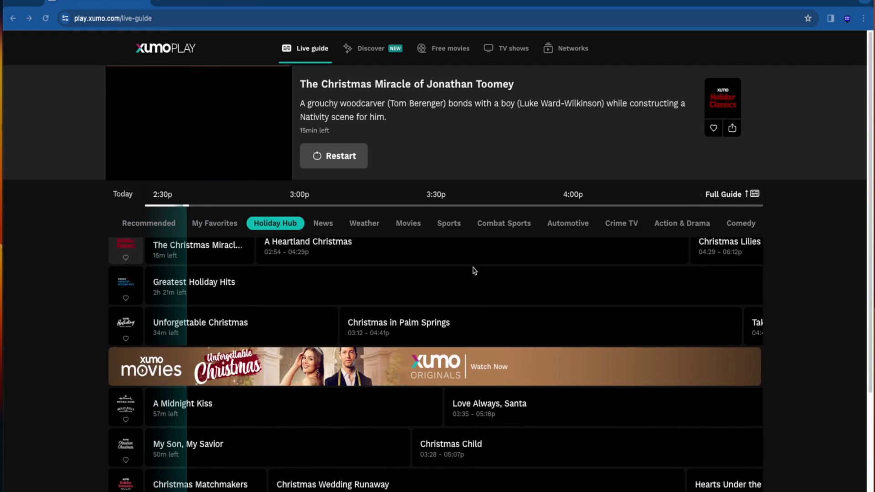
Examine the live guide's channel listings from Holiday Hub to Horror & Sci-Fi and open the TV shows catalogue
scroll(474, 271, "down", 8)
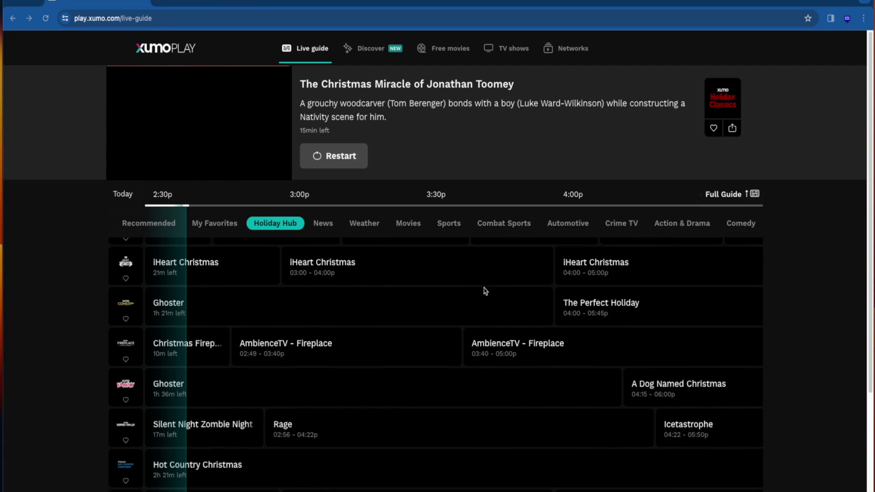
scroll(486, 291, "down", 9)
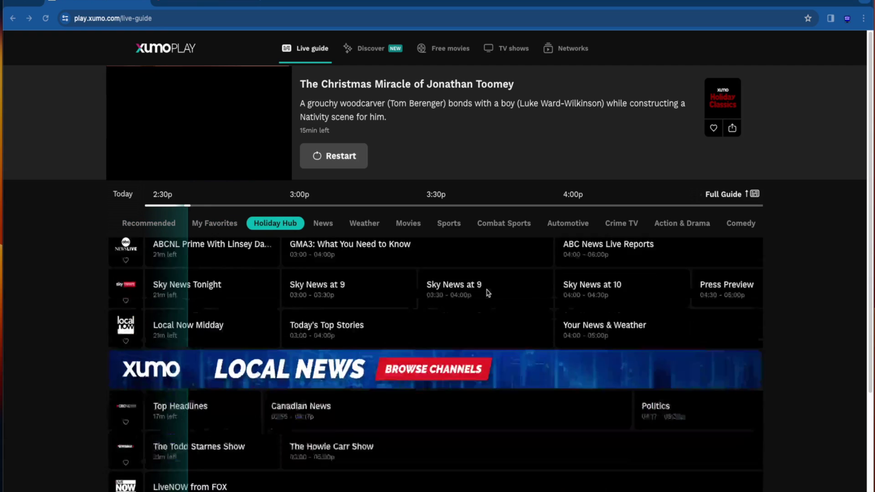
scroll(485, 287, "down", 5)
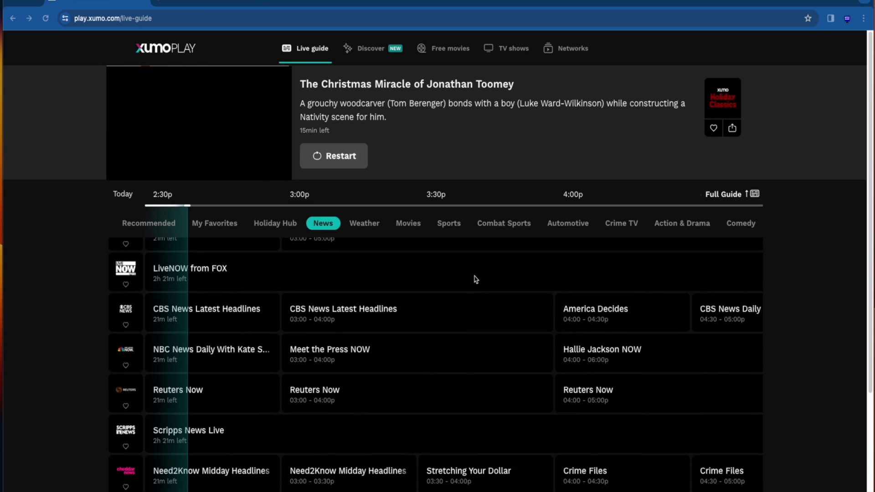
scroll(475, 279, "down", 10)
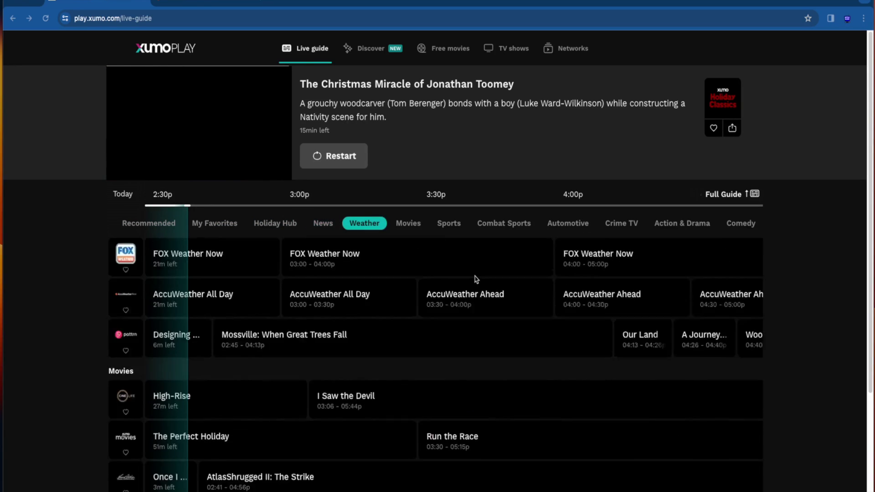
scroll(476, 280, "down", 12)
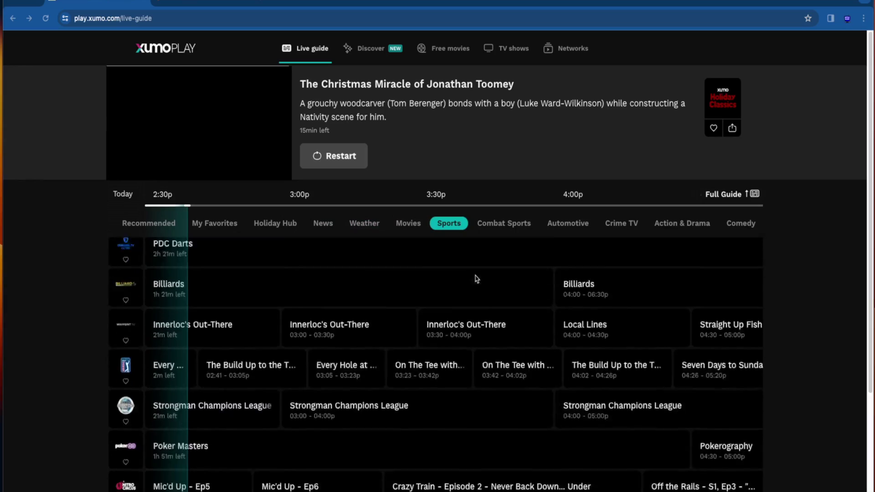
scroll(476, 279, "down", 12)
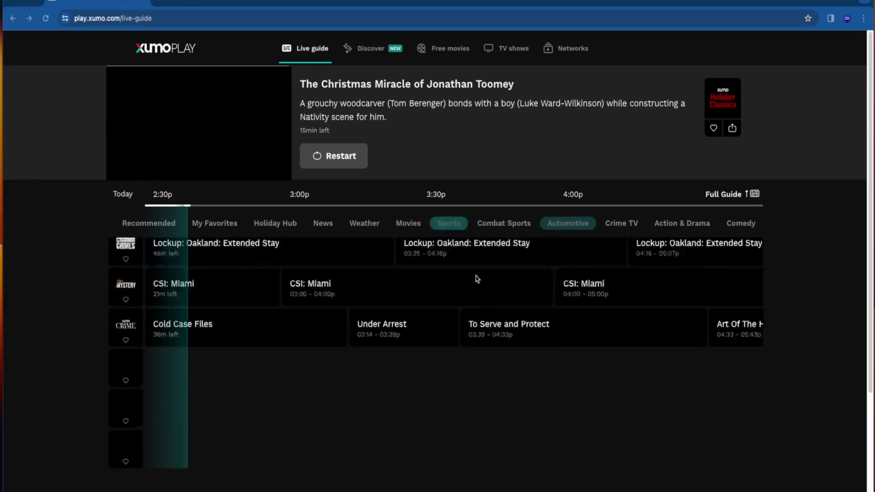
scroll(477, 279, "down", 12)
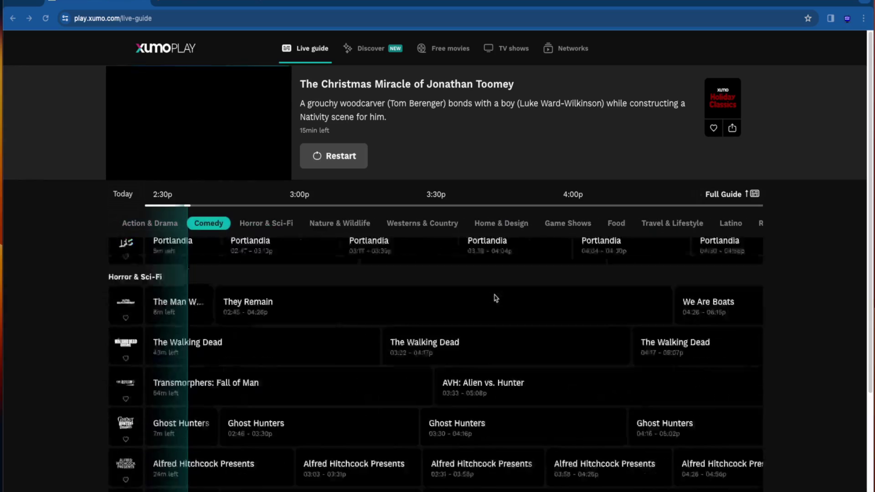
scroll(506, 297, "down", 3)
scroll(512, 297, "up", 10)
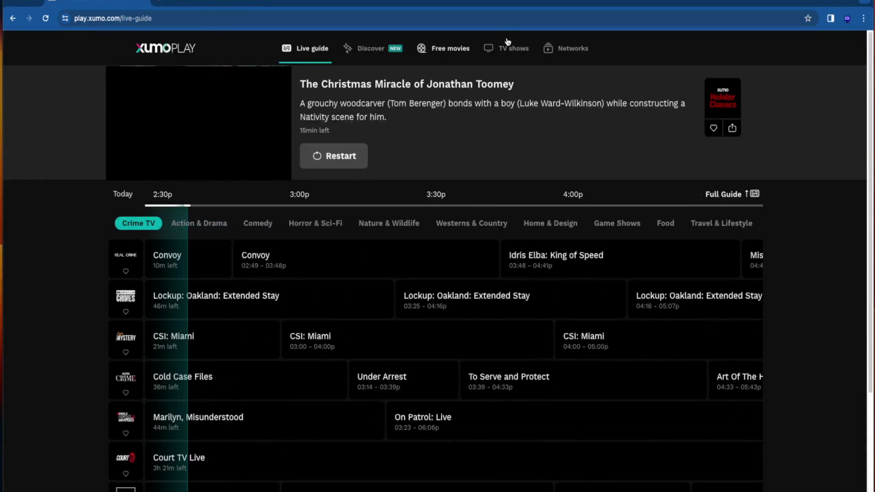
left_click(508, 48)
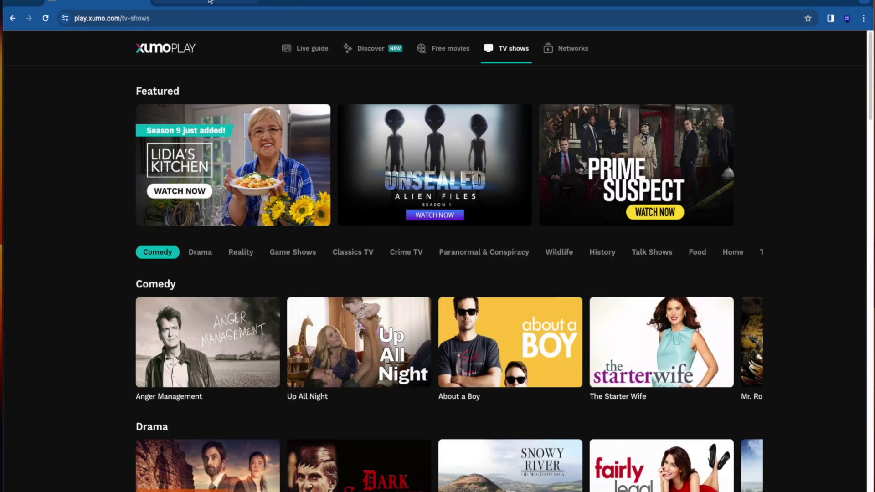
Switch to the Xumo Play listing on Google Play and examine its reviews, description and data safety details
left_click(209, 2)
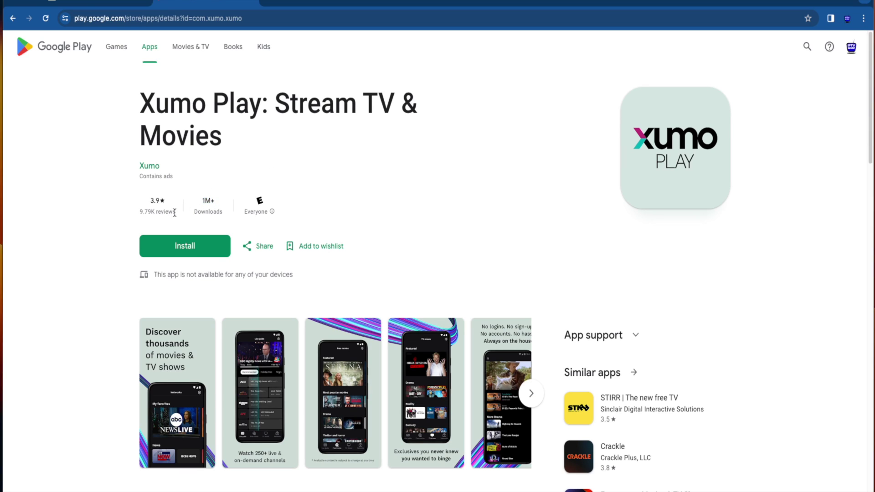
left_click_drag(175, 213, 124, 215)
left_click(104, 212)
scroll(459, 172, "down", 10)
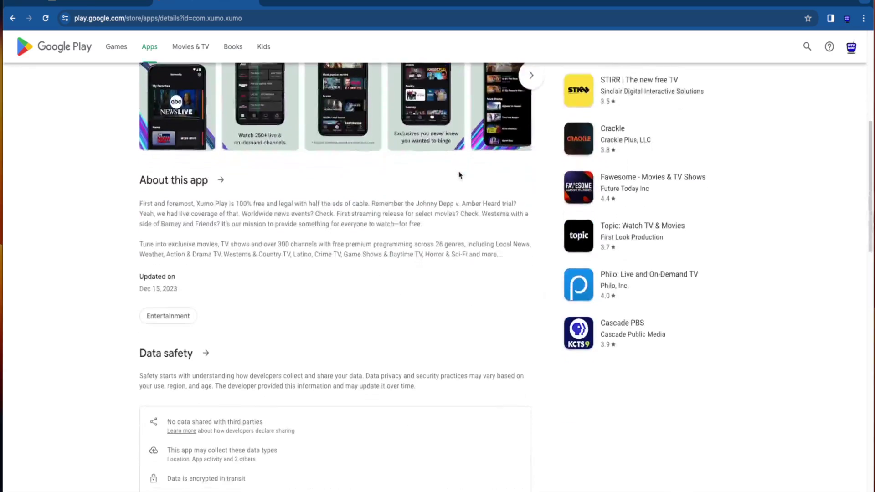
scroll(459, 173, "down", 15)
scroll(459, 174, "up", 20)
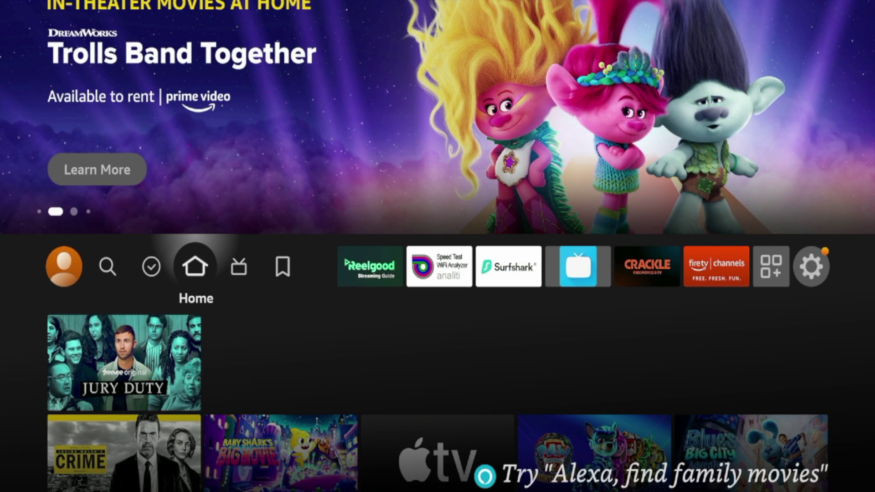
Open the text search from the Find section of the Fire TV home screen
key("Left")
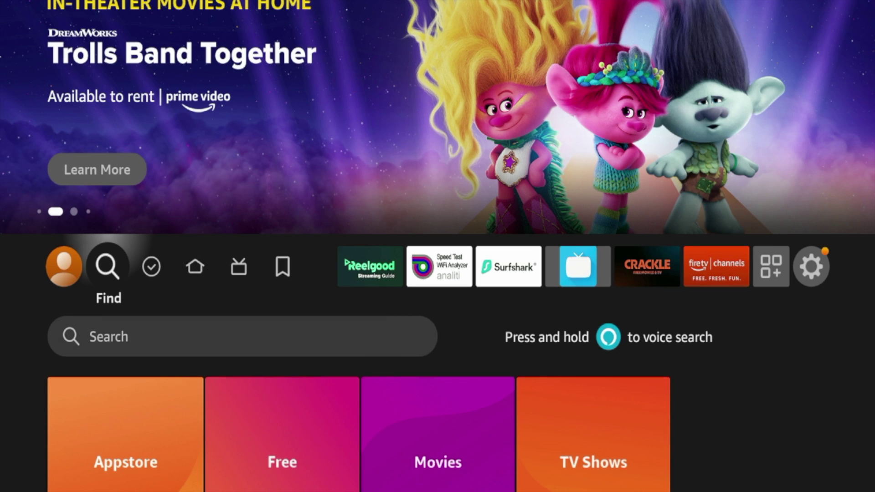
key("Down")
key("Return")
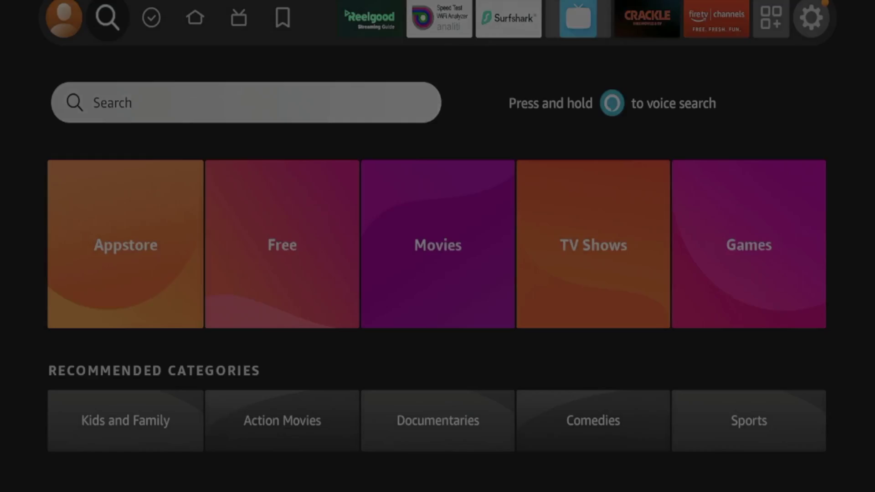
Enter "Xu" as the search text on the letter grid
key("Down")
key("Down")
key("Right")
key("Right")
key("Right")
key("Right")
key("Right")
key("Right")
key("Right")
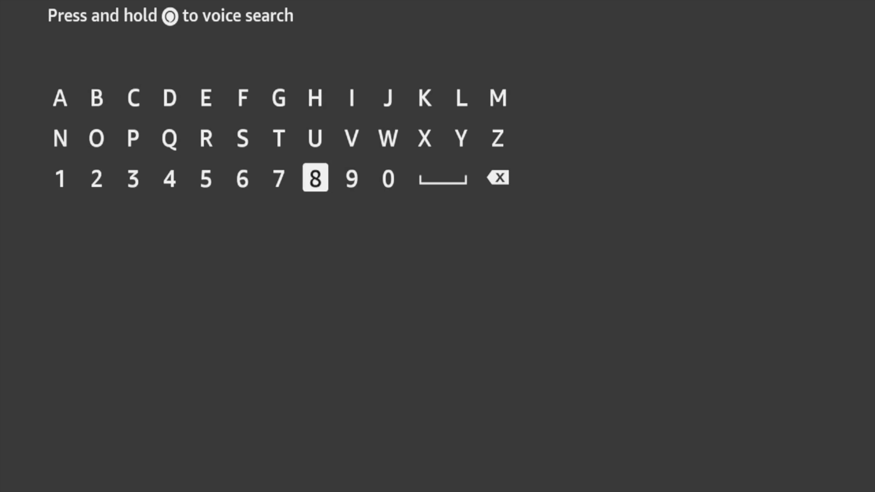
key("Up")
key("Up")
key("Right")
key("Right")
key("Right")
key("Down")
key("Return")
key("Left")
key("Left")
key("Left")
key("Return")
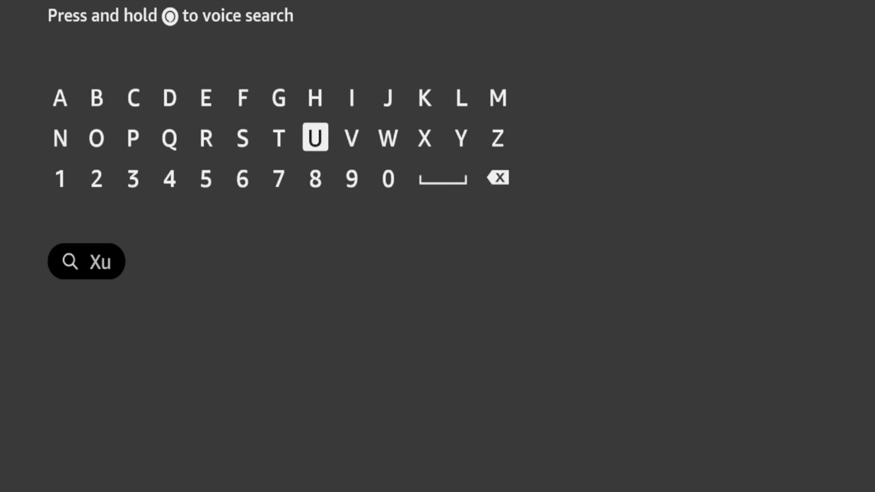
Open the Xumo Play app page from the search suggestions and download the app
key("Left")
key("Left")
key("Left")
key("Left")
key("Left")
key("Left")
key("Down")
key("Down")
key("Down")
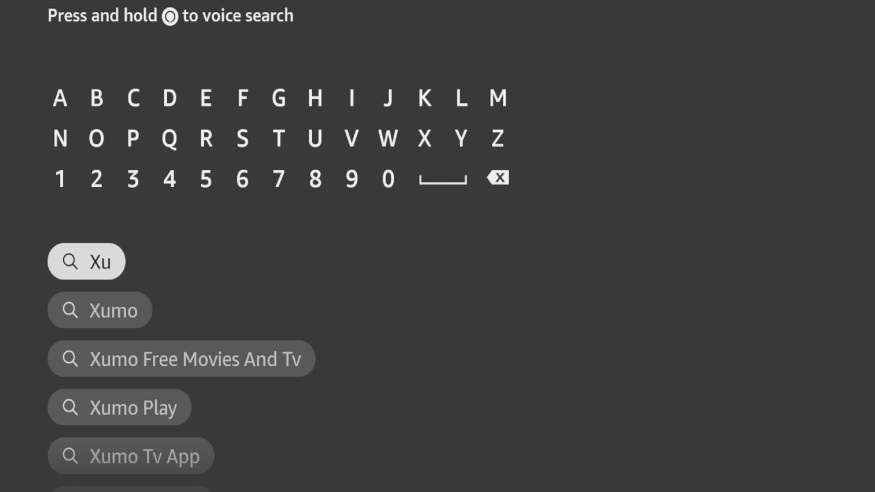
key("Return")
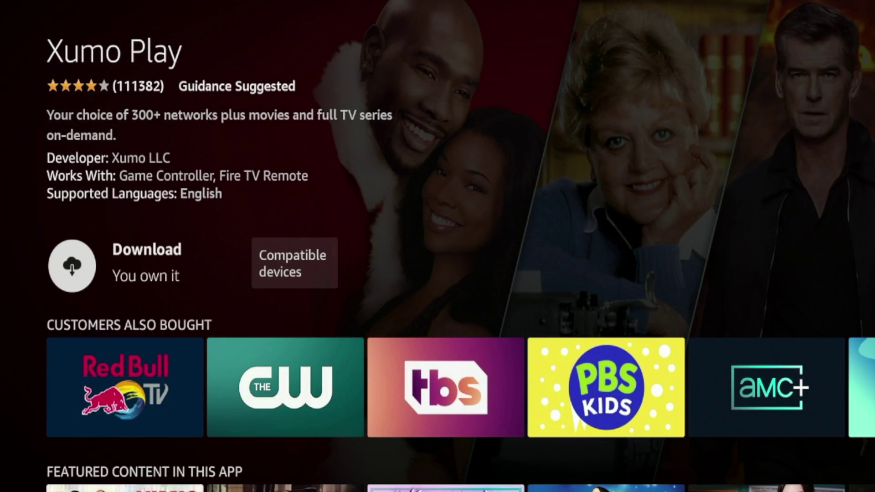
key("Return")
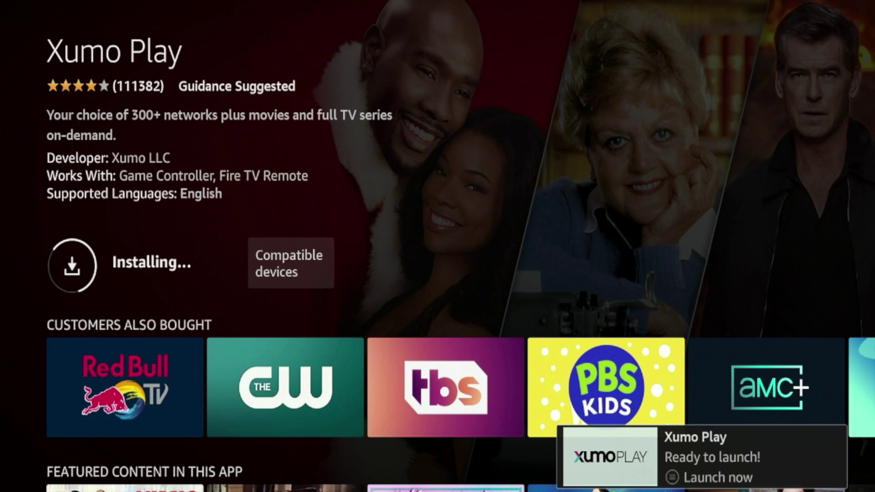
Return to the Fire TV home screen and open the full Your Apps & Channels list
key("Home")
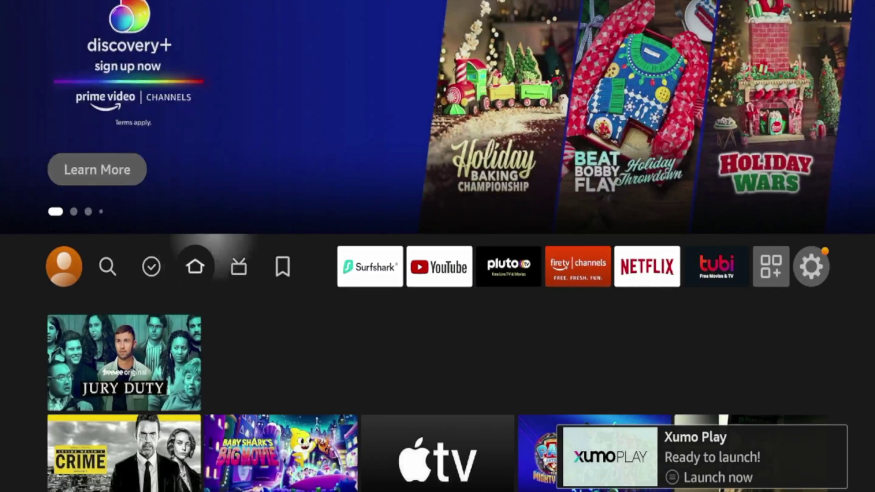
key("Right")
key("Right")
key("Right")
key("Right")
key("Right")
key("Right")
key("Right")
key("Right")
key("Right")
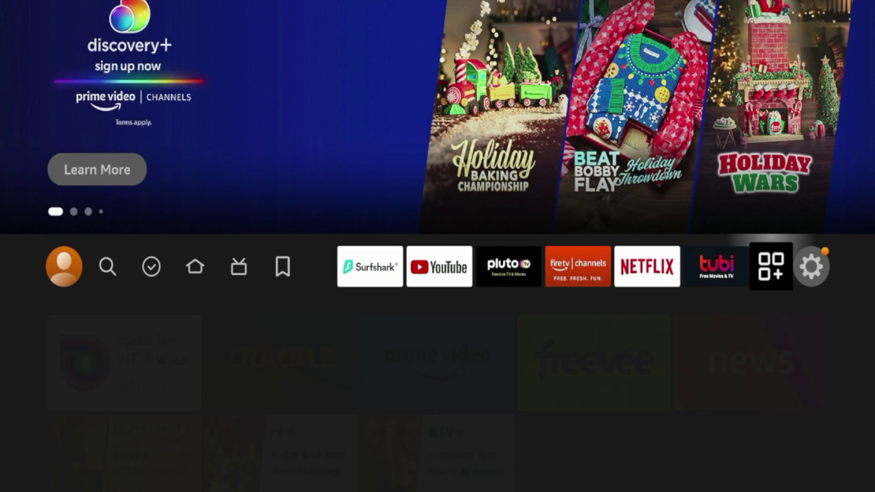
key("Right")
key("Left")
key("Return")
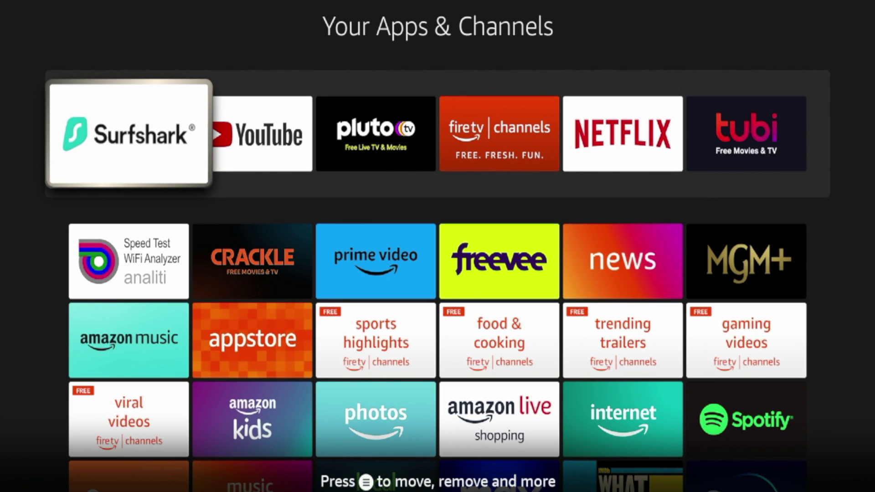
Move the Xumo Play app to second place in the first row of apps, directly after Surfshark
key("Down")
key("Down")
key("Down")
key("Down")
key("Down")
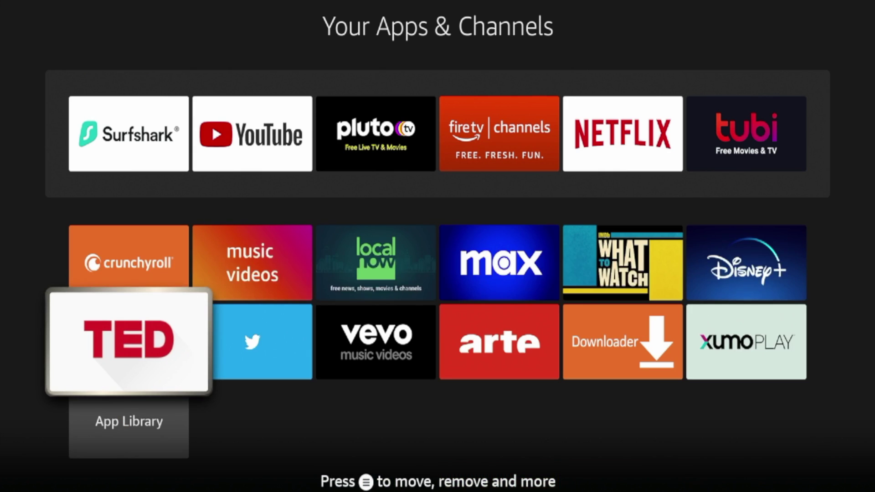
key("Right")
key("Right")
key("Right")
key("Right")
key("Right")
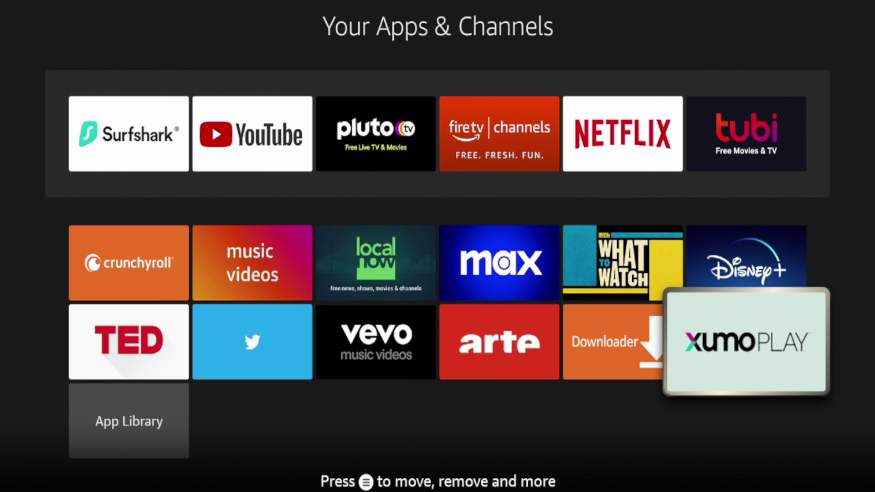
key("Menu")
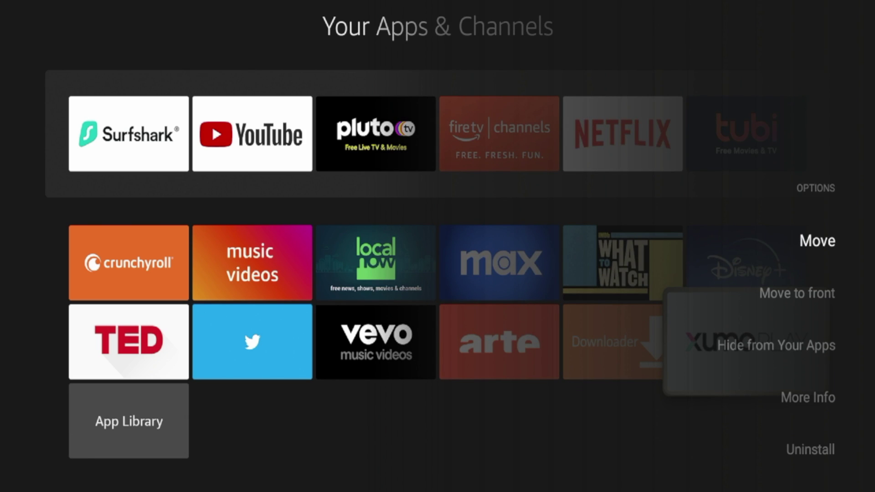
key("Return")
key("Left")
key("Left")
key("Left")
key("Left")
key("Left")
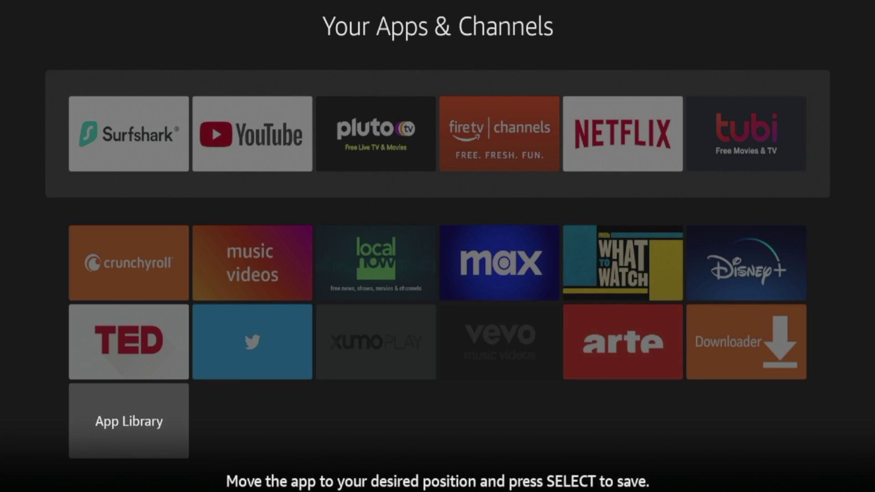
key("Up")
key("Up")
key("Up")
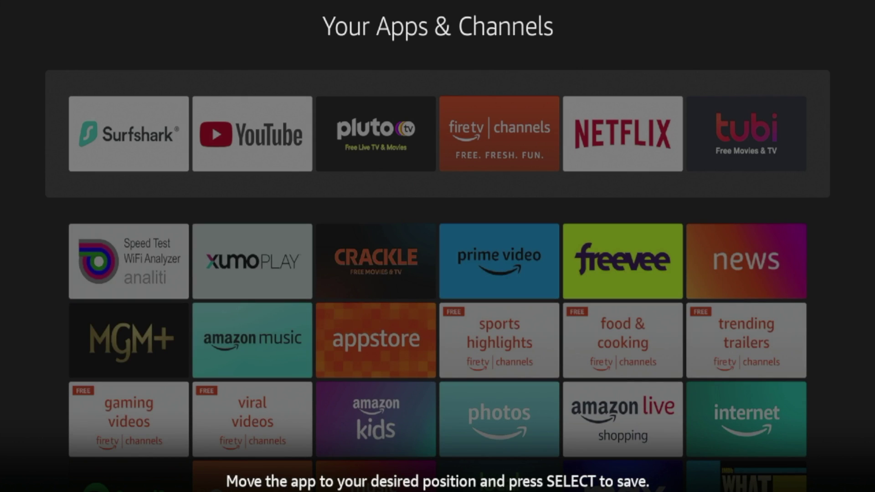
key("Return")
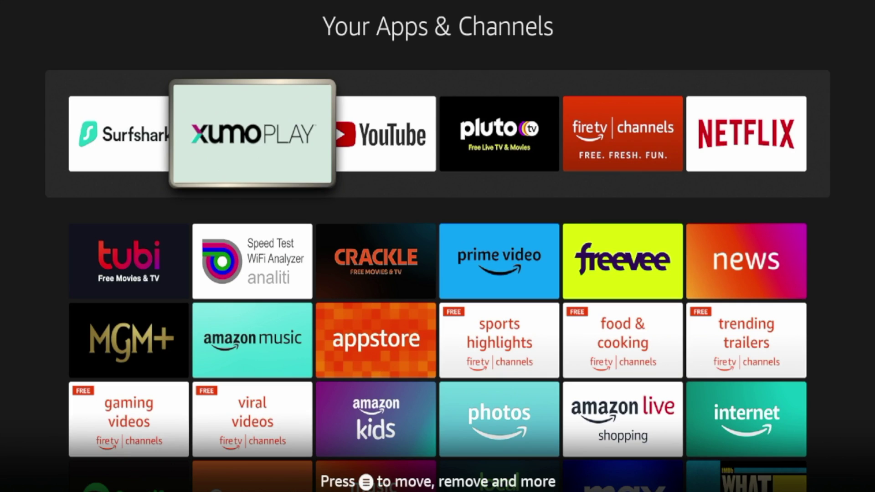
Return to the Fire TV home screen and launch Xumo Play from the row of pinned apps
key("Home")
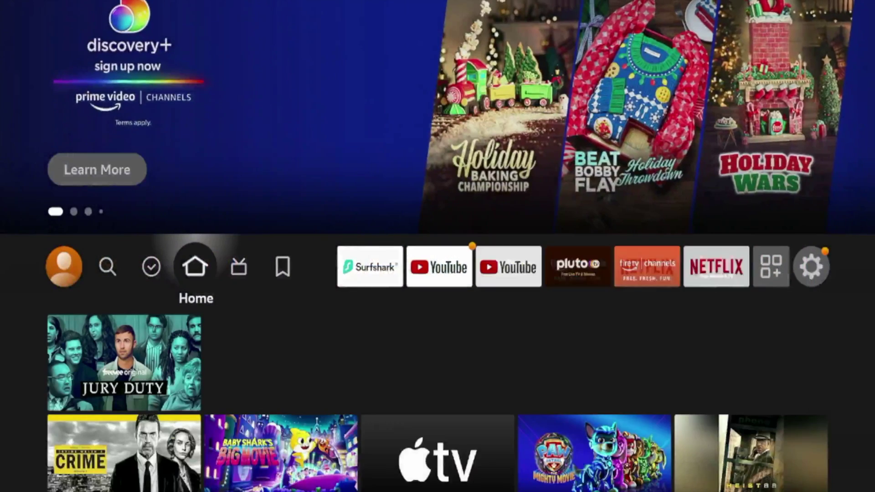
key("Right")
key("Right")
key("Right")
key("Right")
key("Right")
key("Left")
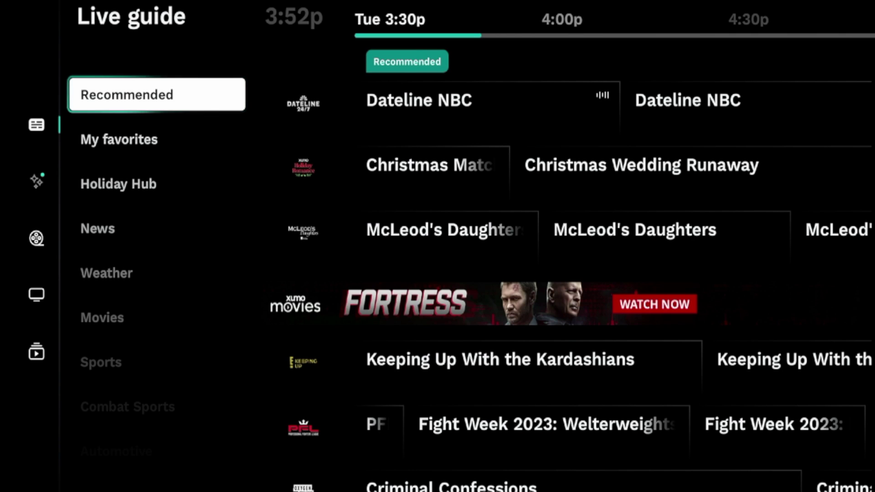
Look through the first categories of the Xumo Play live guide, starting from Recommended and My favorites
key("Down")
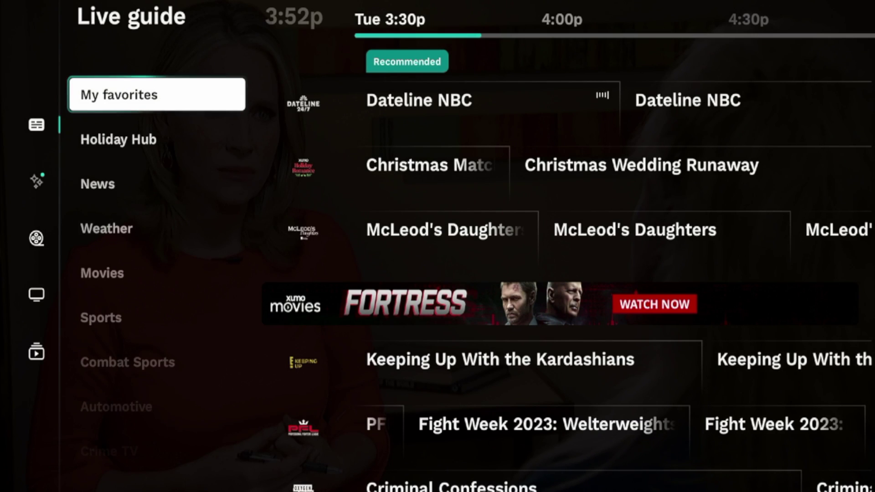
key("Up")
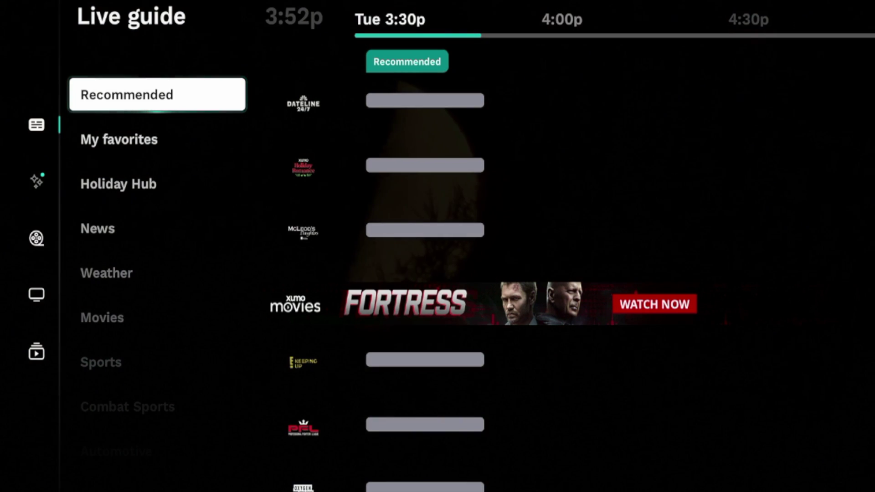
key("Down")
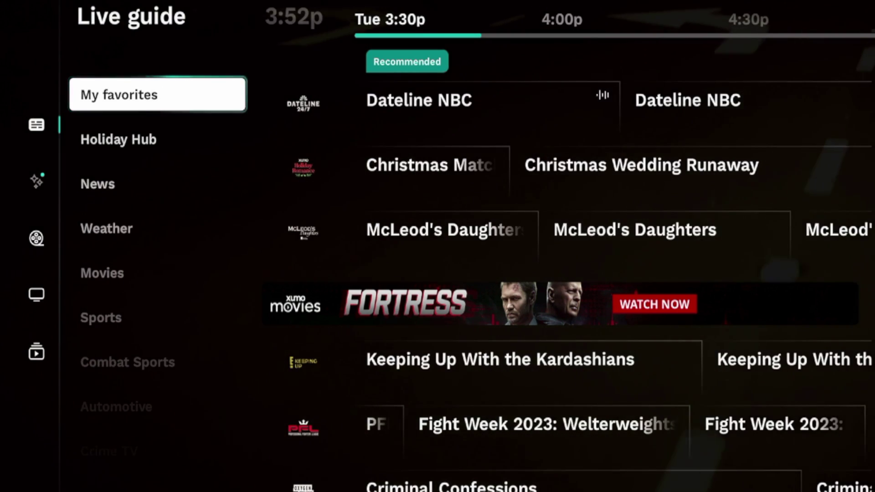
key("Down")
key("Down")
Leave the live guide categories and open the Networks section of Xumo Play
key("Left")
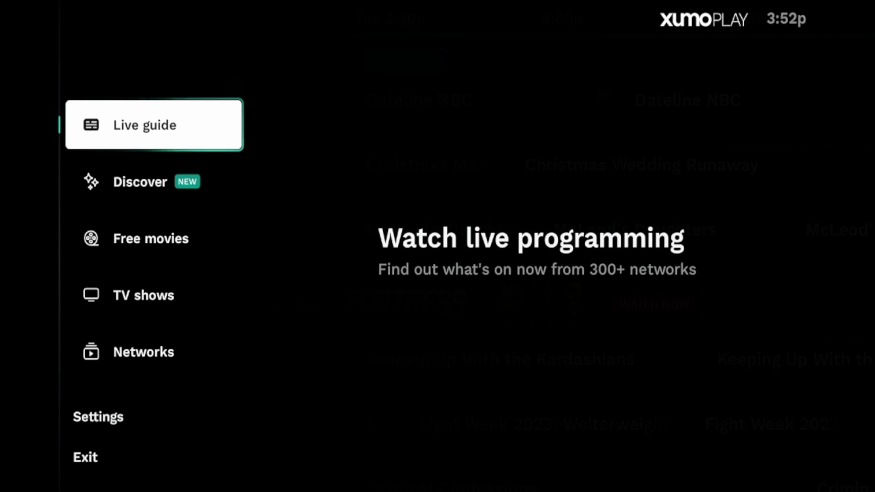
key("Down")
key("Down")
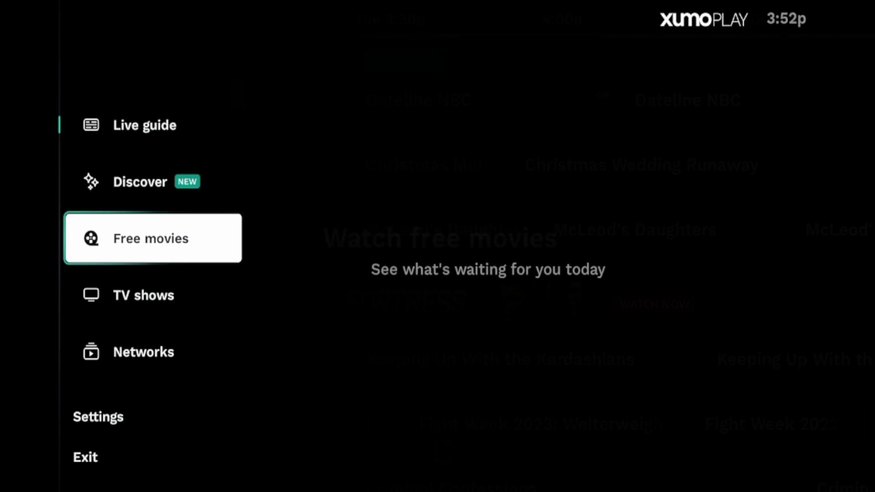
key("Down")
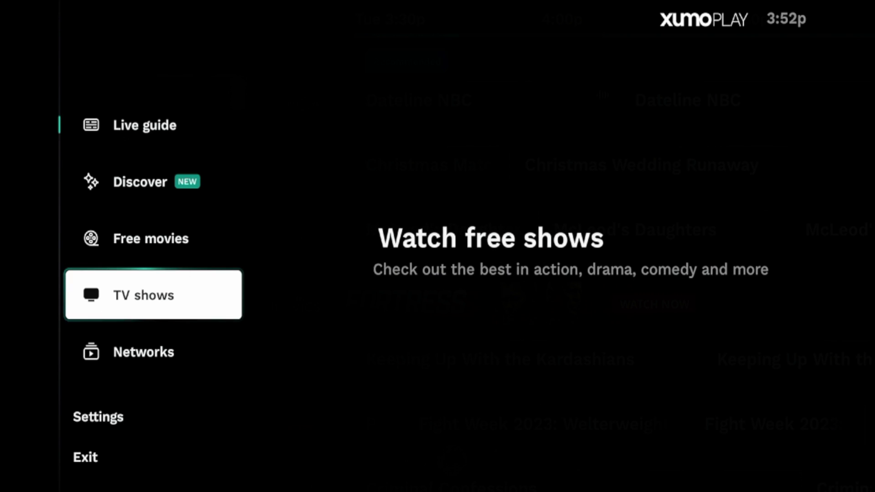
left_click(154, 352)
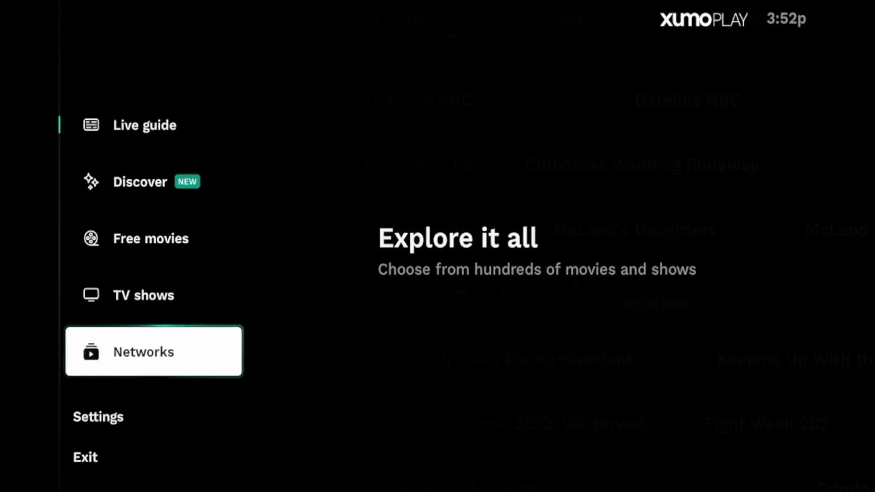
key("Return")
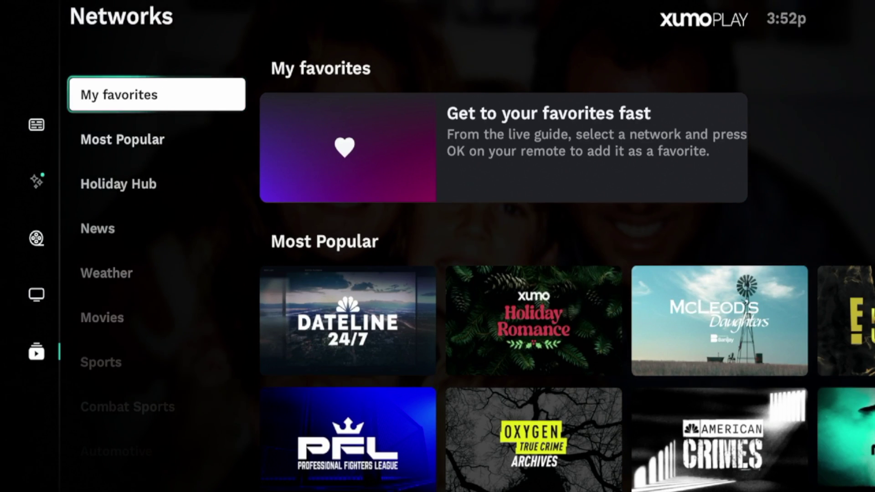
Look through the networks listed under Most Popular, Holiday Hub, News and Weather
key("Down")
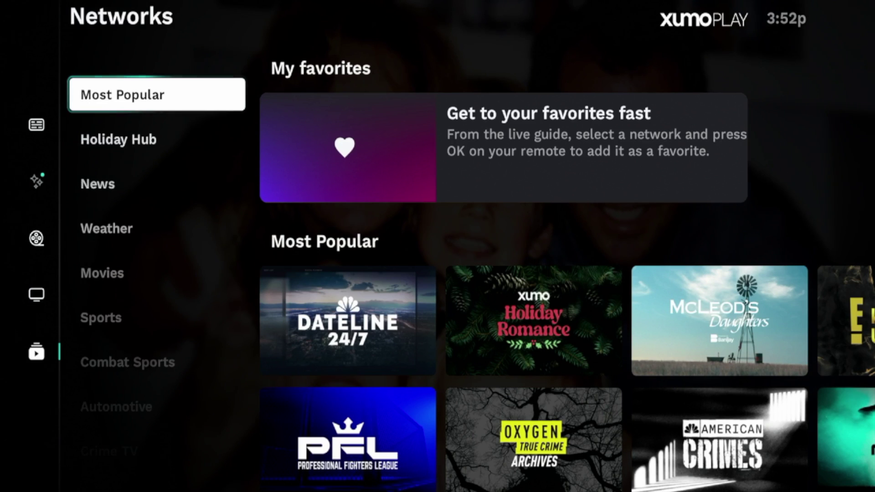
key("Right")
key("Down")
key("Down")
key("Down")
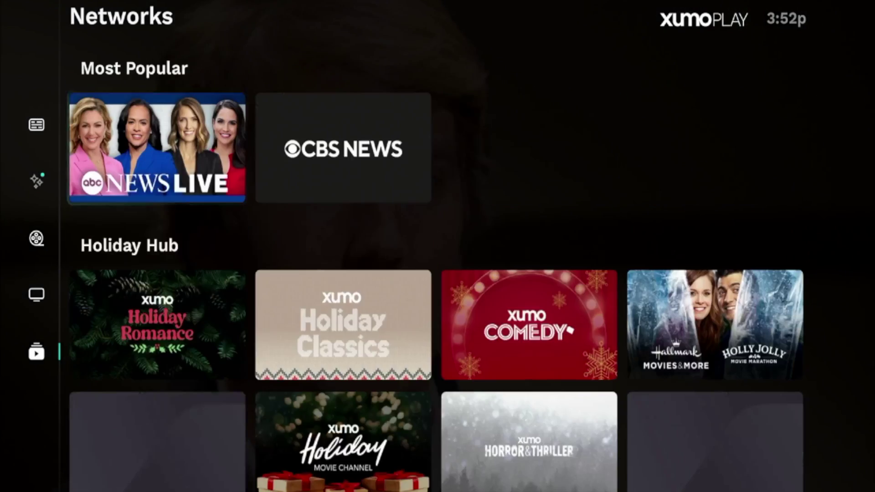
key("Down")
key("Down")
key("Down")
key("Down")
key("Down")
key("Down")
key("Down")
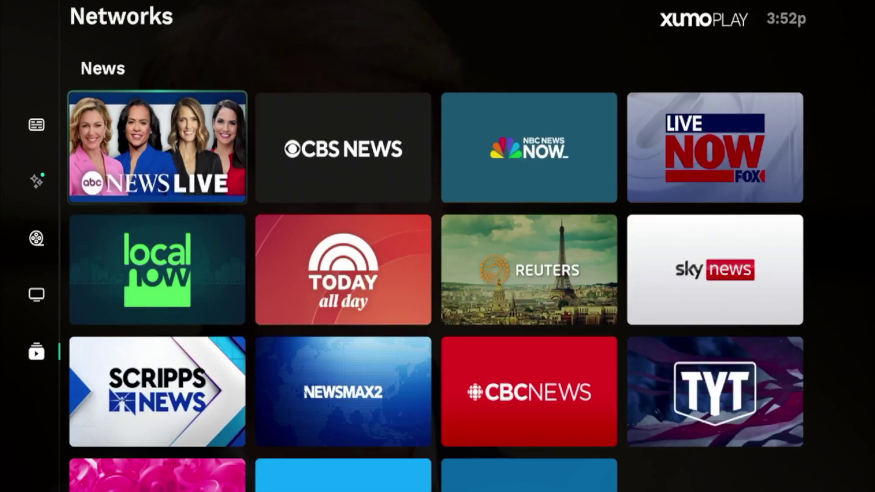
key("Down")
key("Down")
key("Down")
key("Up")
key("Up")
key("Up")
key("Up")
key("Up")
key("Up")
key("Up")
key("Up")
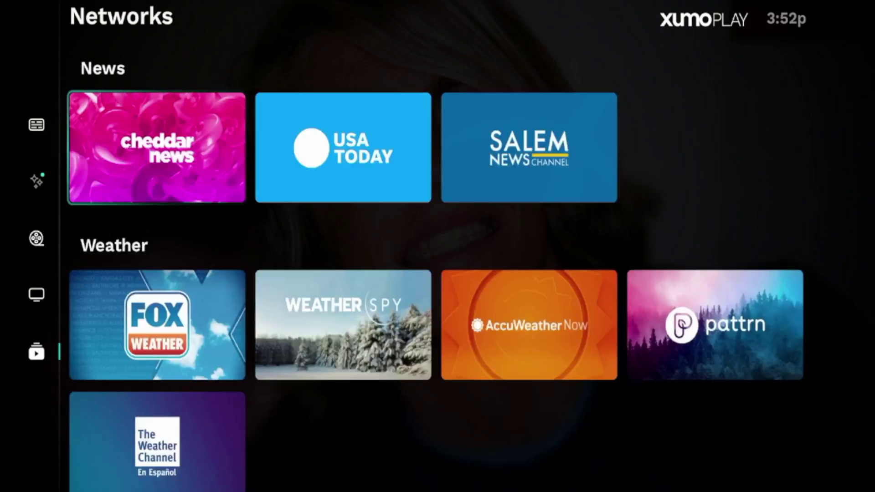
key("Up")
key("Up")
Leave the Networks section and open the Discover section
key("Left")
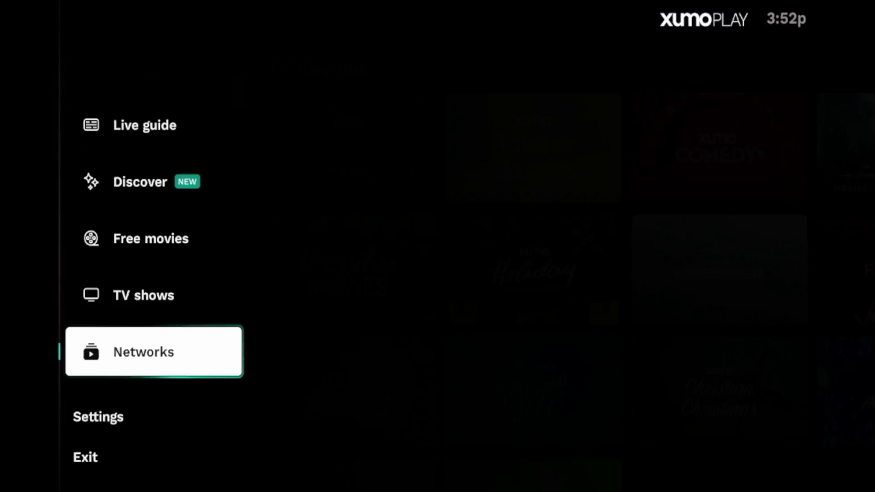
key("Right")
key("Down")
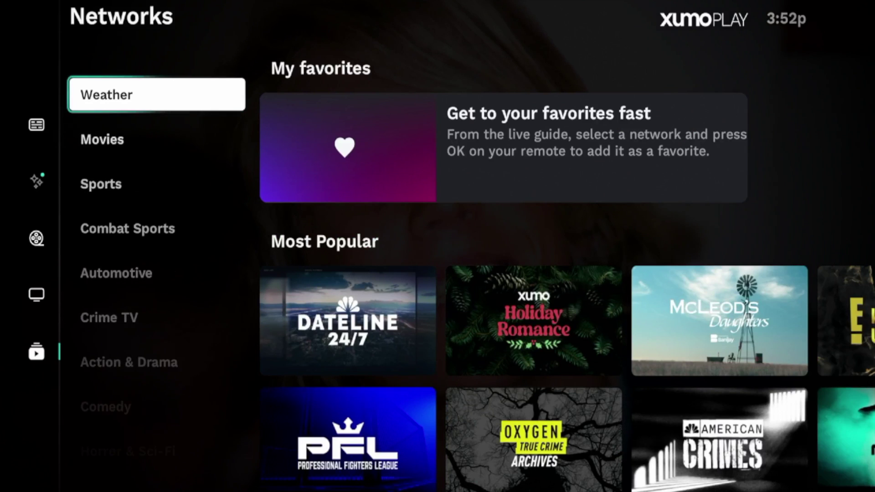
key("Left")
key("Up")
key("Up")
key("Up")
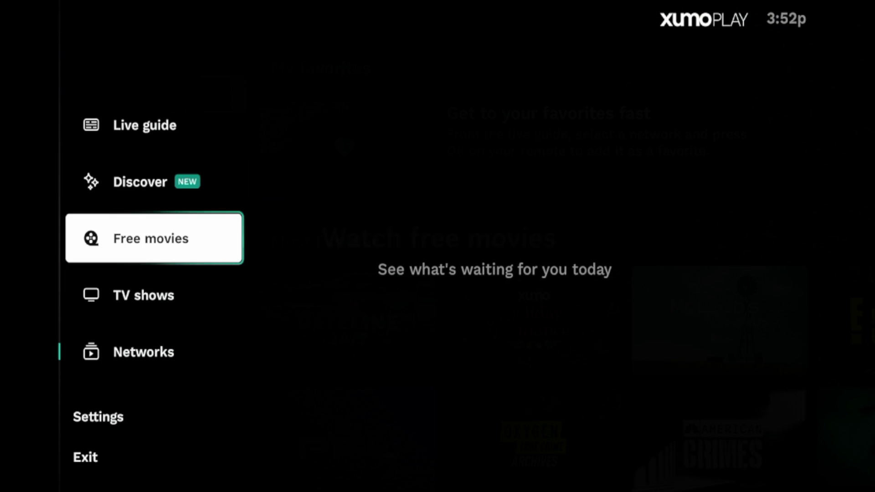
key("Right")
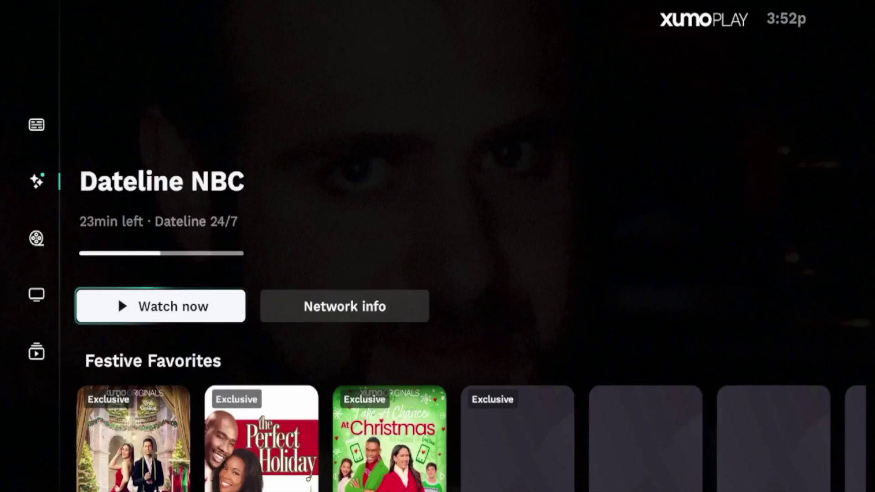
Look over the Discover section from the featured program down to the Holiday Hub and Black Cinema rows
key("Right")
key("Left")
key("Left")
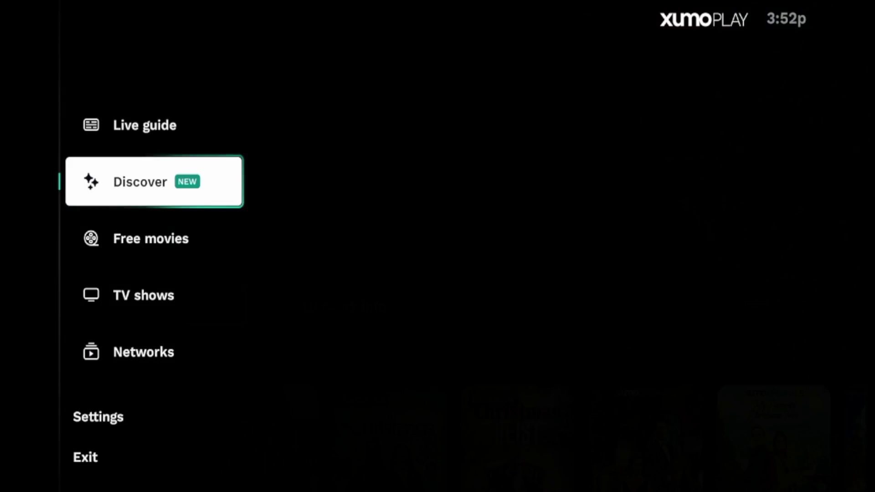
key("Right")
key("Down")
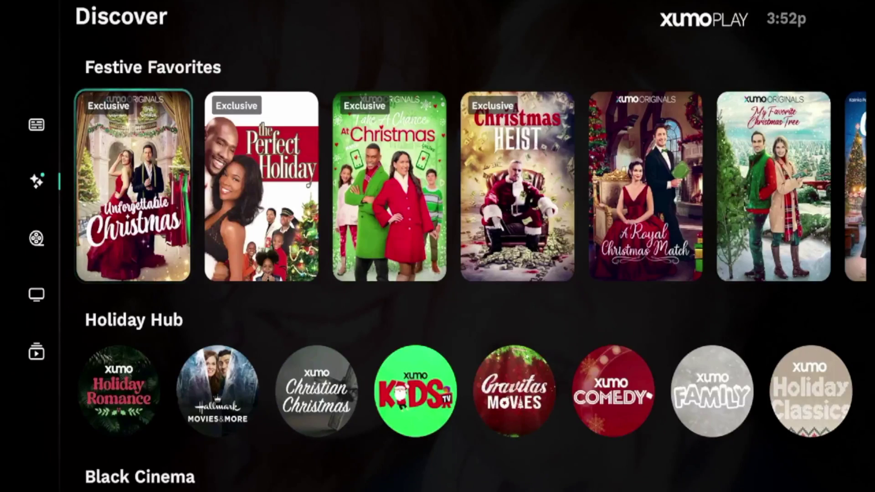
key("Right")
key("Right")
key("Right")
key("Down")
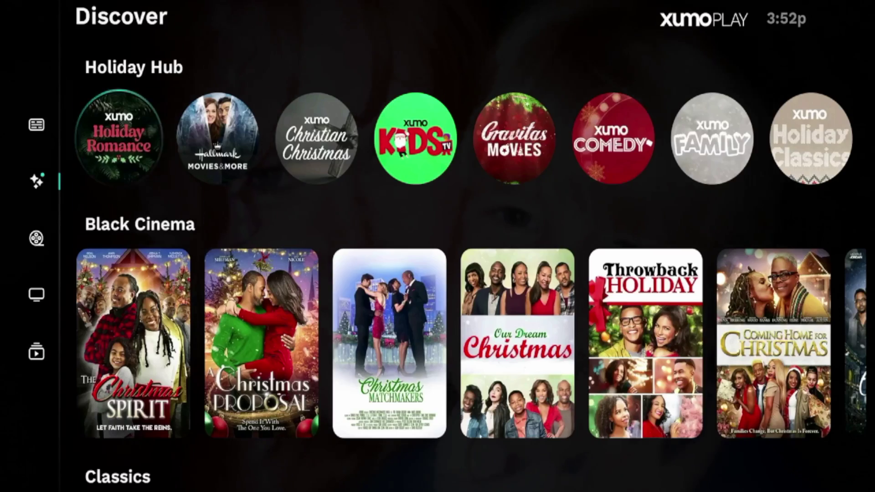
Examine the Christmas movies offered in the Festive Favorites row of Discover
key("Up")
key("Right")
key("Right")
key("Right")
key("Right")
key("Right")
key("Right")
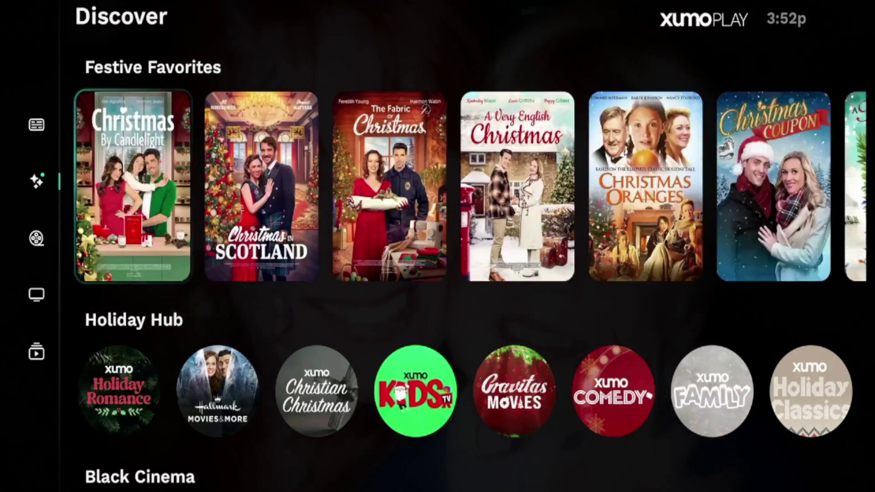
key("Right")
key("Right")
key("Right")
key("Left")
key("Left")
key("Left")
key("Left")
key("Left")
key("Left")
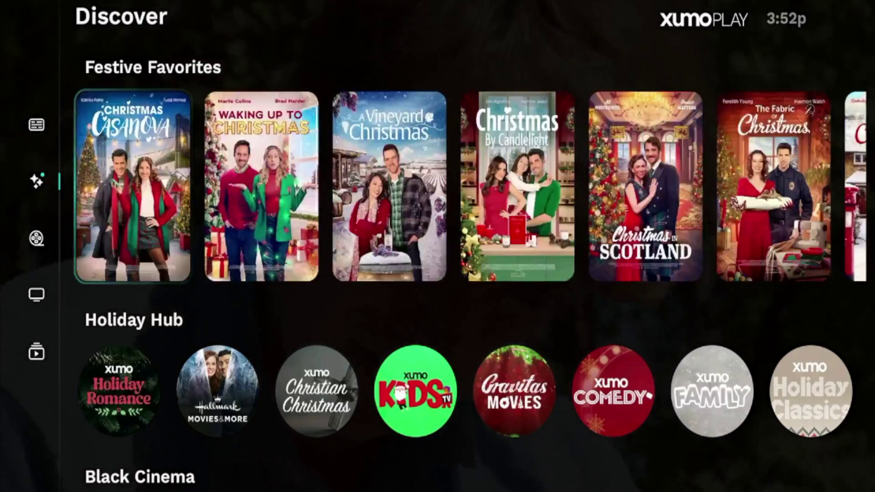
key("Right")
key("Right")
key("Right")
key("Right")
key("Right")
key("Right")
key("Right")
key("Right")
key("Right")
key("Right")
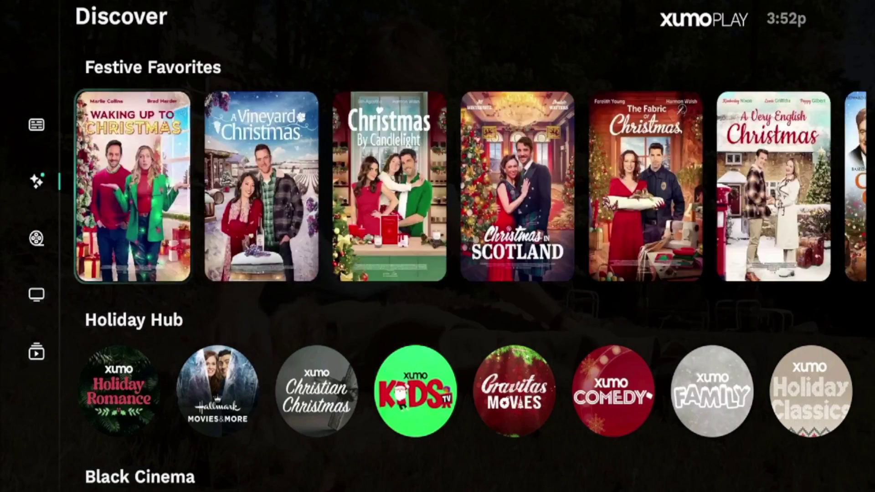
key("Right")
key("Right")
key("Right")
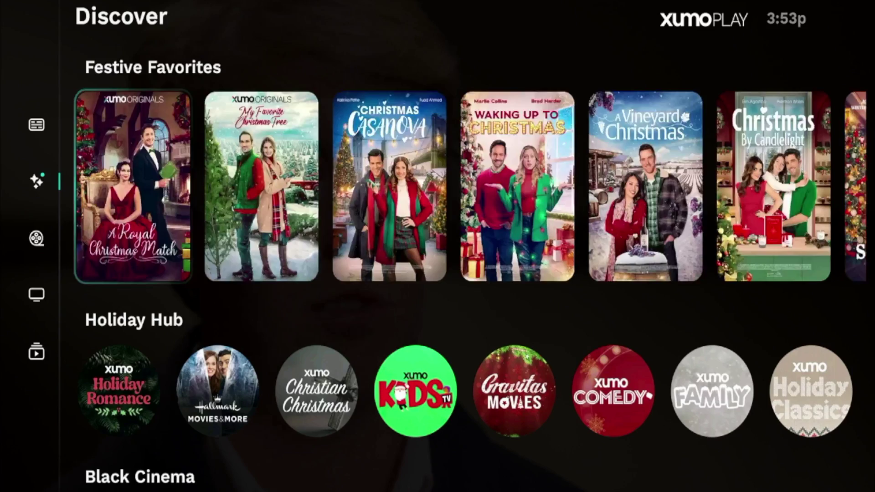
Leave Discover and reopen the Live guide section
key("Left")
key("Left")
key("Left")
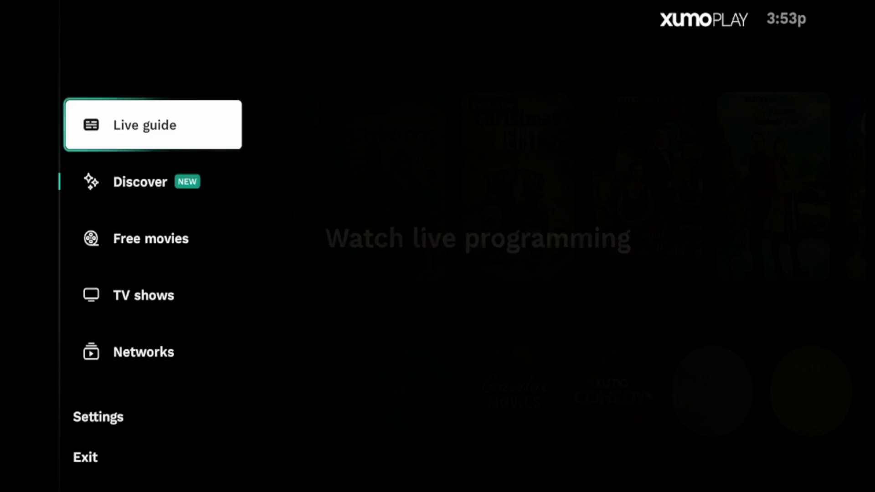
key("Return")
Look through the live guide's channels from Recommended through Holiday Hub to News
key("Down")
key("Down")
key("Down")
key("Down")
key("Down")
key("Down")
key("Down")
key("Down")
key("Down")
key("Down")
key("Down")
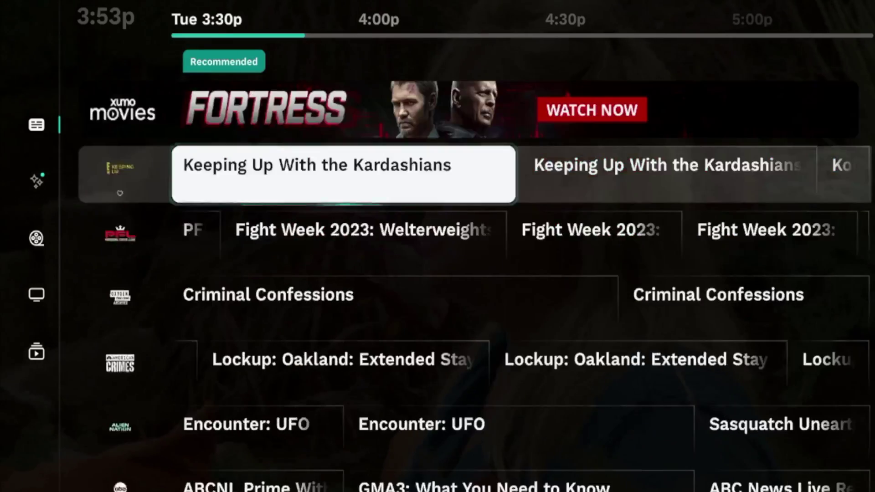
key("Down")
key("Down")
key("Down")
key("Down")
key("Down")
key("Down")
key("Down")
key("Down")
key("Down")
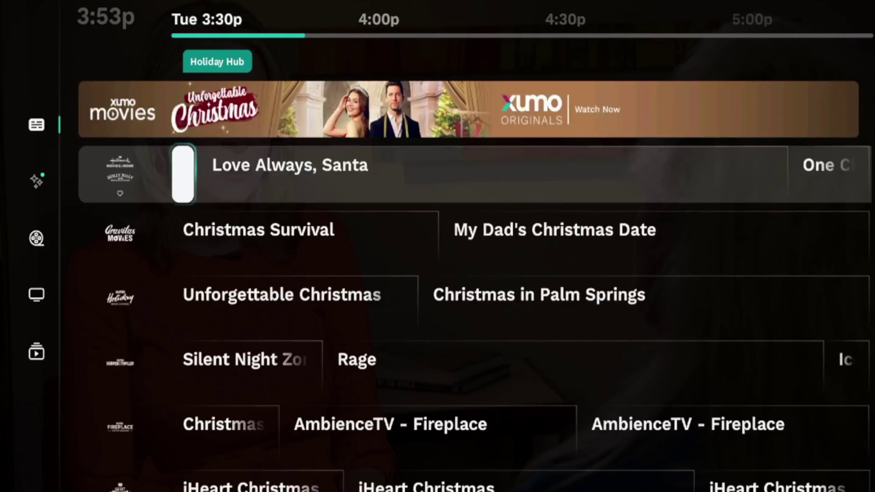
key("Down")
key("Down")
key("Down")
key("Down")
key("Down")
key("Down")
key("Down")
key("Down")
key("Down")
key("Down")
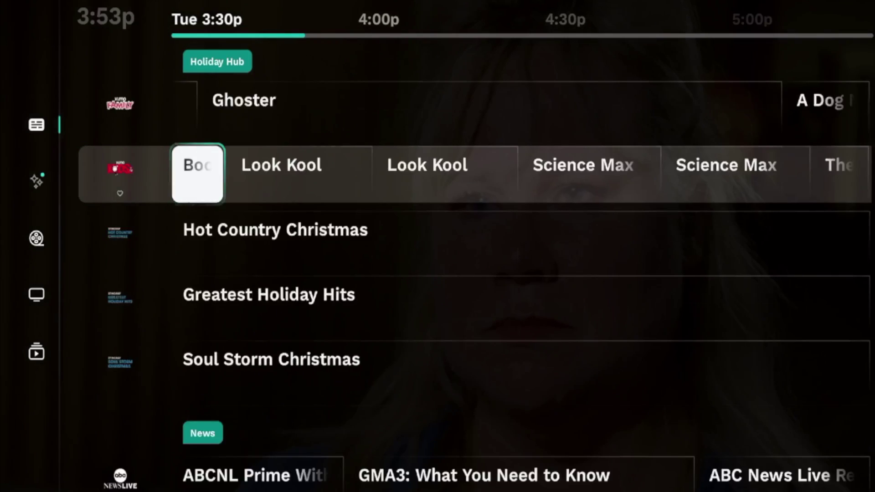
key("Down")
key("Down")
key("Down")
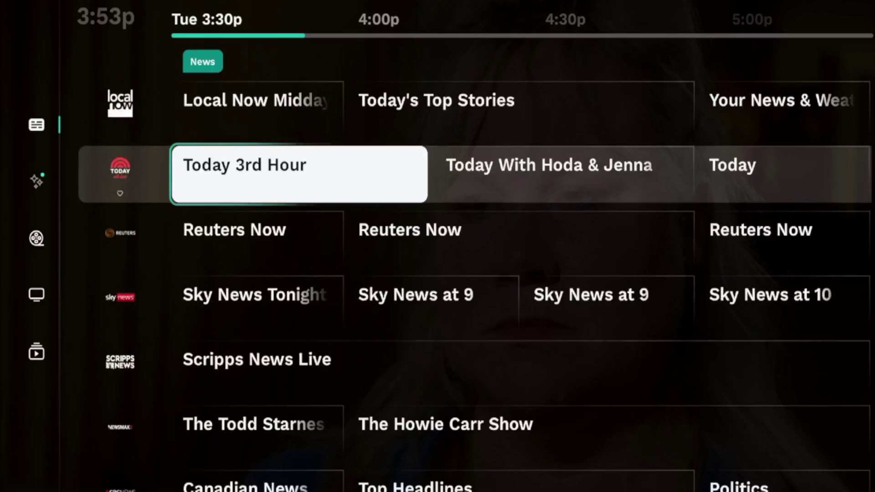
Go back up the live guide from the News channels to the Holiday Hub channels
key("Up")
key("Up")
key("Up")
key("Up")
key("Up")
key("Up")
key("Up")
key("Up")
key("Up")
key("Up")
key("Up")
key("Up")
key("Up")
key("Up")
key("Up")
key("Up")
key("Up")
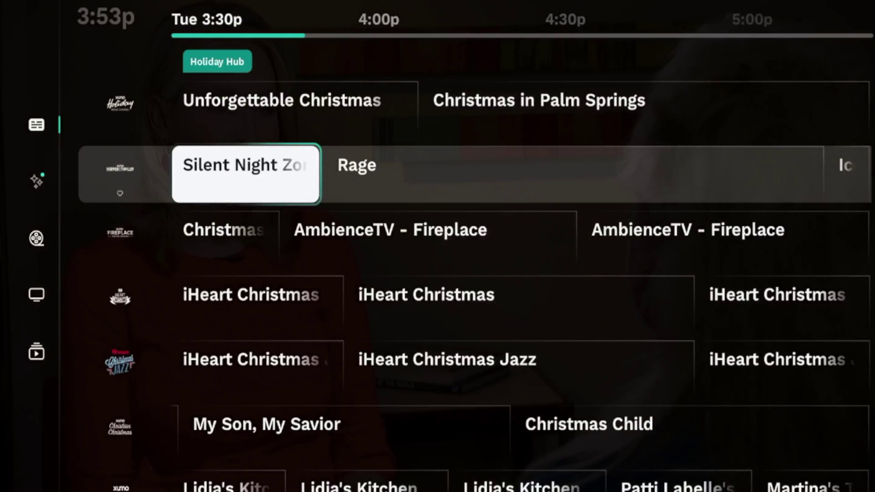
Return to the Fire TV home screen and open the channel guide from its Live section
key("Home")
key("Right")
key("Right")
key("Right")
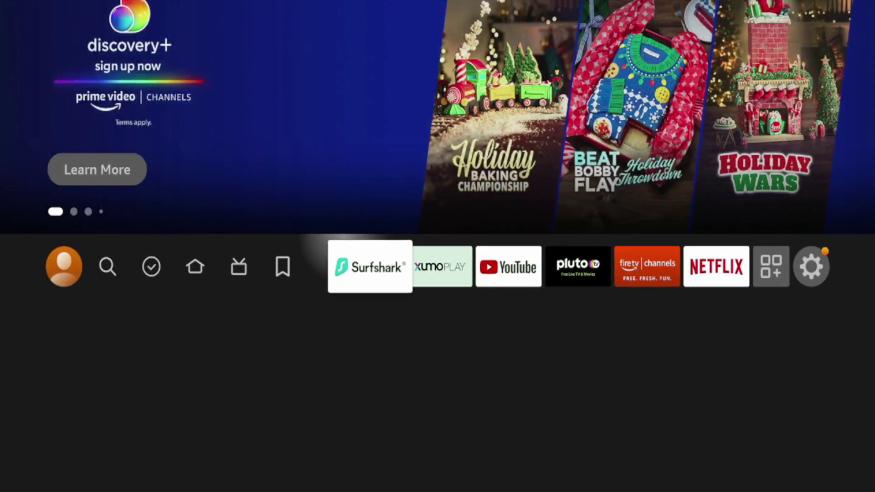
key("Right")
key("Left")
key("Left")
key("Left")
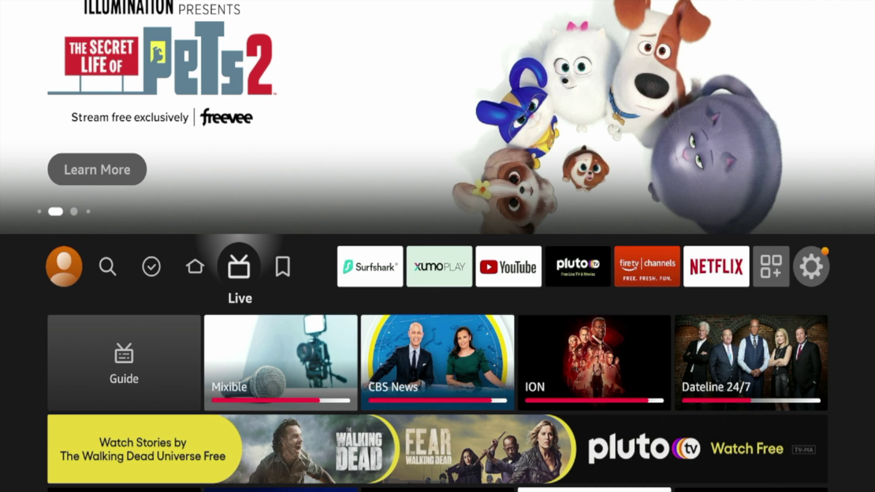
key("Left")
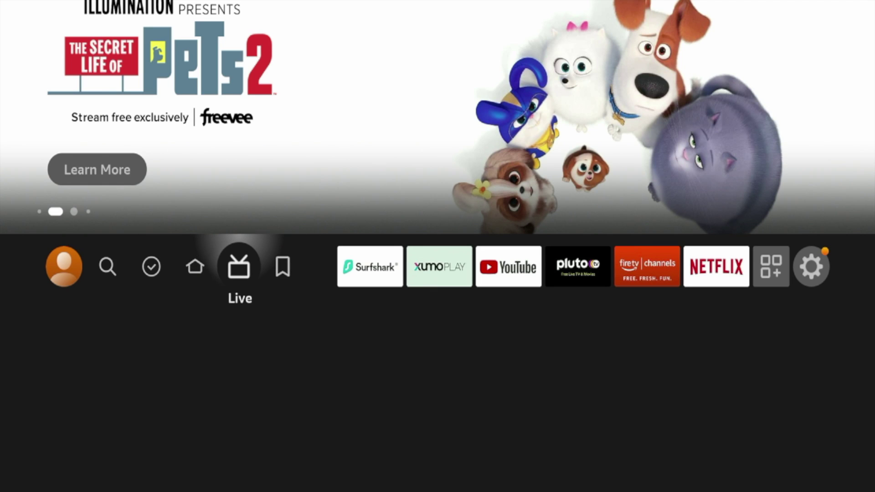
key("Down")
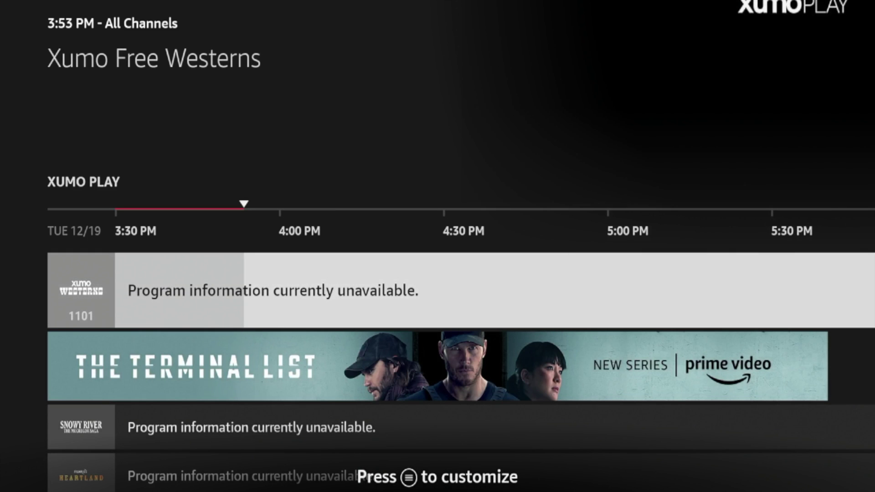
Look through the guide's Xumo Play channels from Xumo Westerns down to the Barney channel
key("Down")
key("Down")
key("Down")
key("Down")
key("Down")
key("Down")
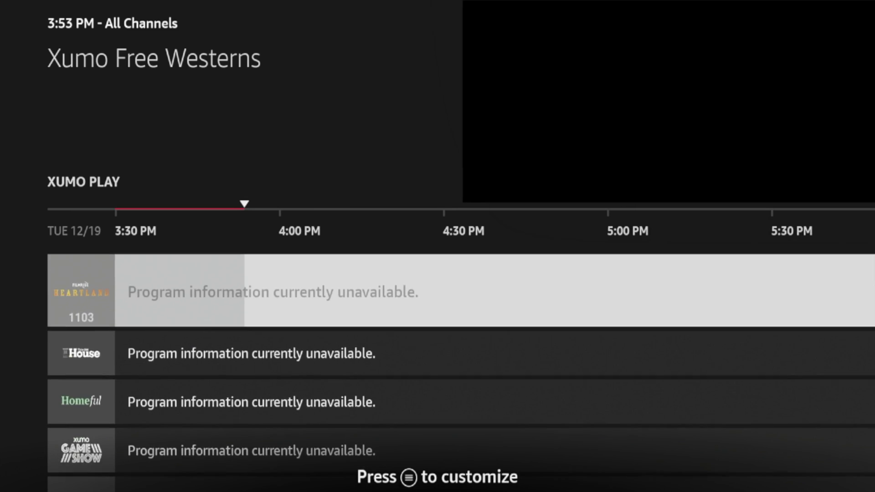
key("Down")
key("Down")
key("Down")
key("Down")
key("Down")
key("Down")
key("Down")
key("Down")
key("Down")
key("Down")
key("Down")
key("Down")
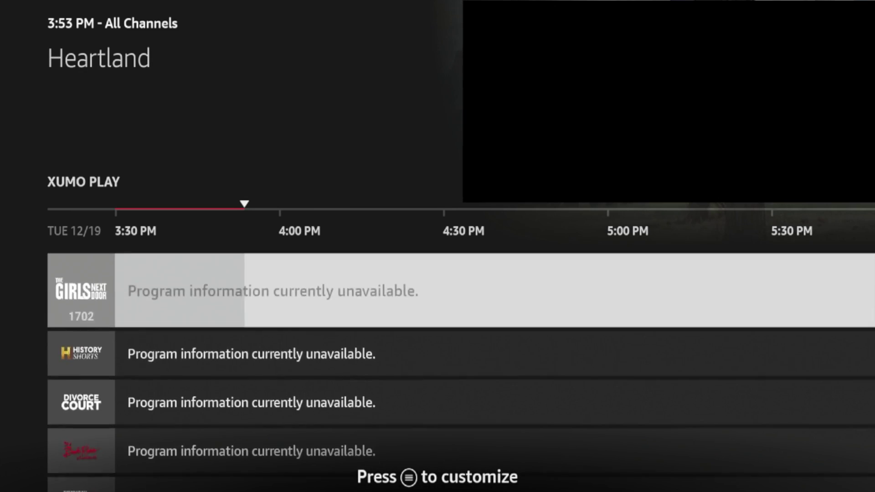
key("Down")
key("Down")
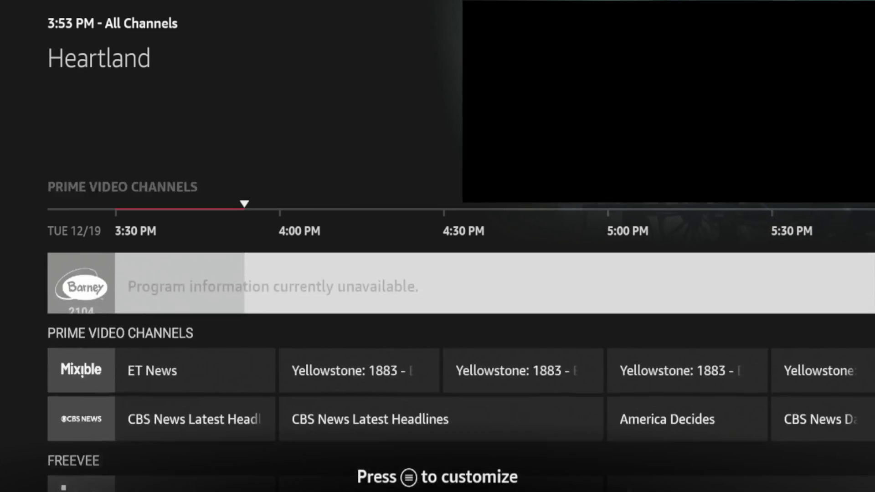
Look through the guide past Prime Video Channels into the Freevee channels, as far as Lauren Lake's Paternity Court
key("Up")
key("Up")
key("Up")
key("Down")
key("Down")
key("Down")
key("Down")
key("Down")
key("Down")
key("Down")
key("Down")
key("Down")
key("Down")
key("Down")
key("Down")
key("Down")
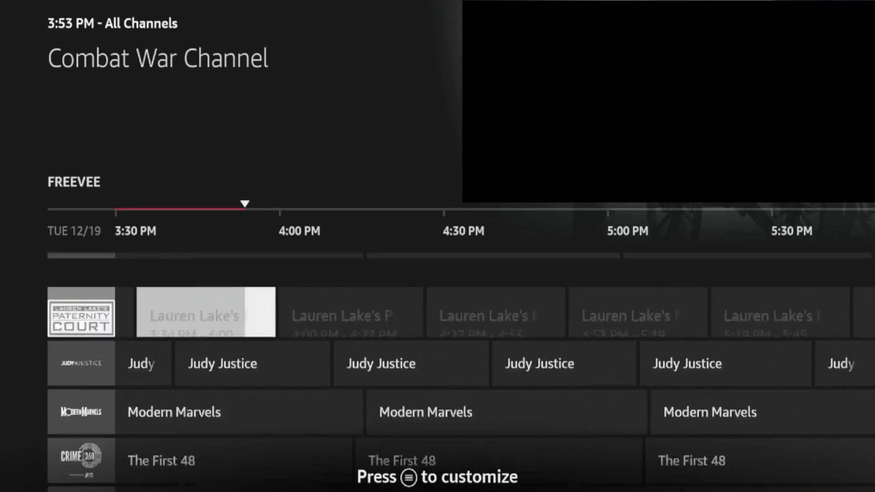
Look through the Freevee channels from Holiday Movie Favorites and The Price Is Right to SNL Vault
key("Down")
key("Down")
key("Down")
key("Down")
key("Down")
key("Down")
key("Down")
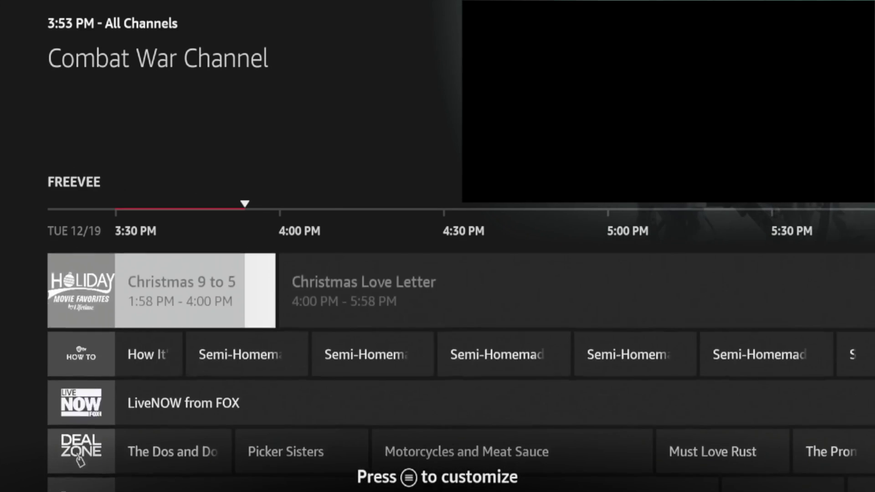
key("Down")
key("Down")
key("Down")
key("Down")
key("Down")
key("Down")
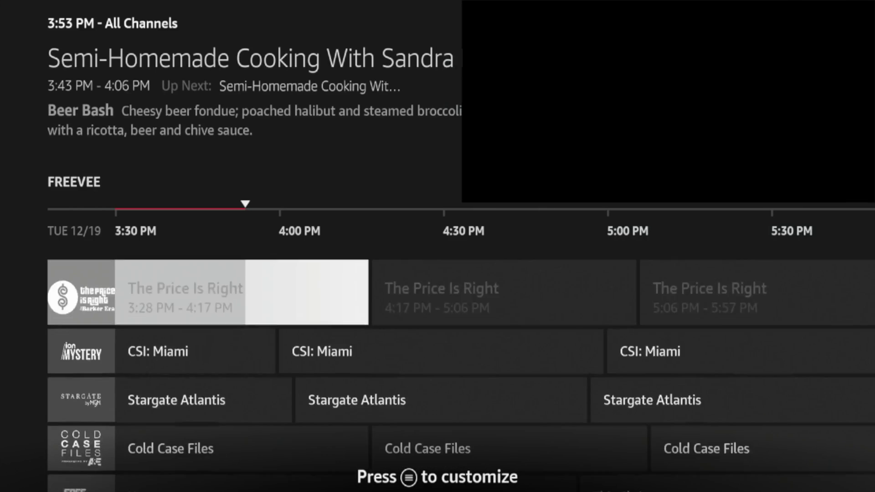
key("Down")
key("Down")
key("Up")
key("Up")
key("Up")
key("Up")
key("Up")
key("Down")
key("Down")
key("Down")
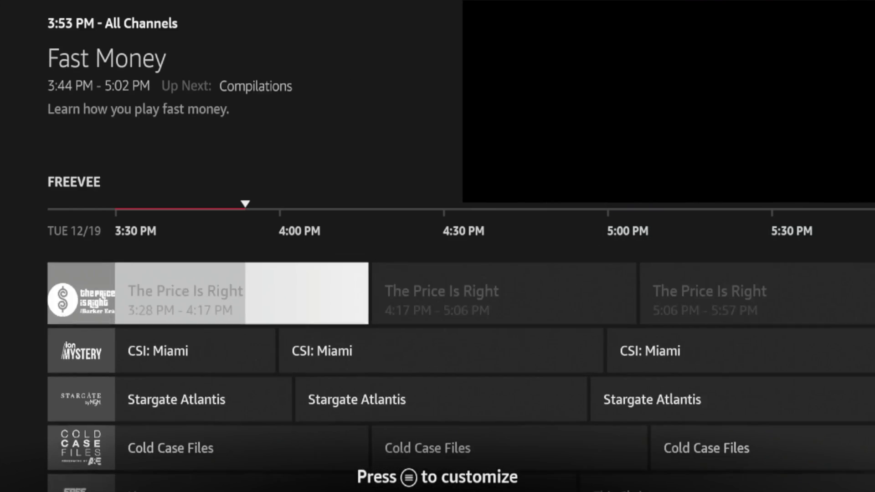
key("Down")
key("Down")
key("Down")
key("Down")
key("Down")
key("Down")
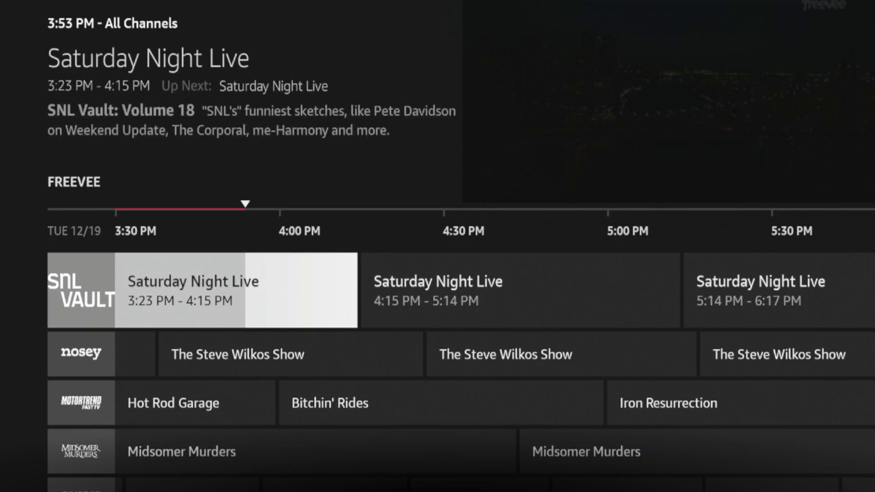
Return to the Fire TV home screen and go to the device settings
key("Home")
key("Right")
key("Right")
key("Right")
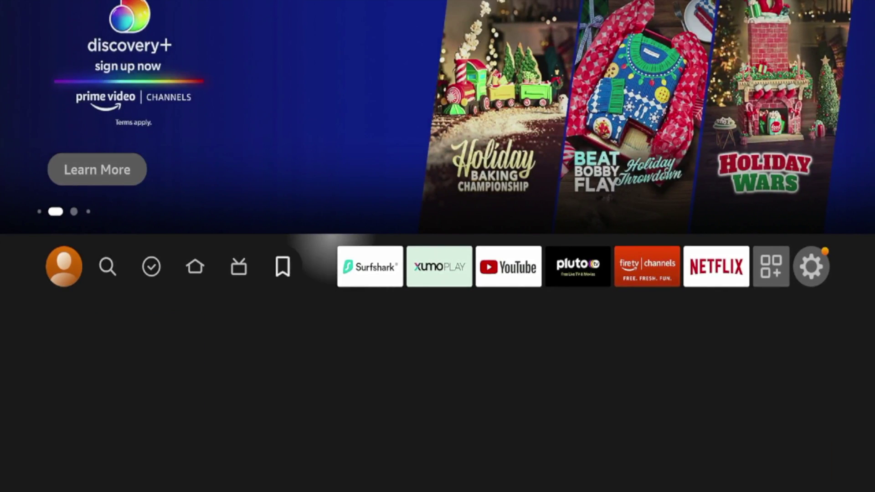
key("Right")
key("Right")
key("Right")
key("Right")
key("Right")
key("Down")
key("Down")
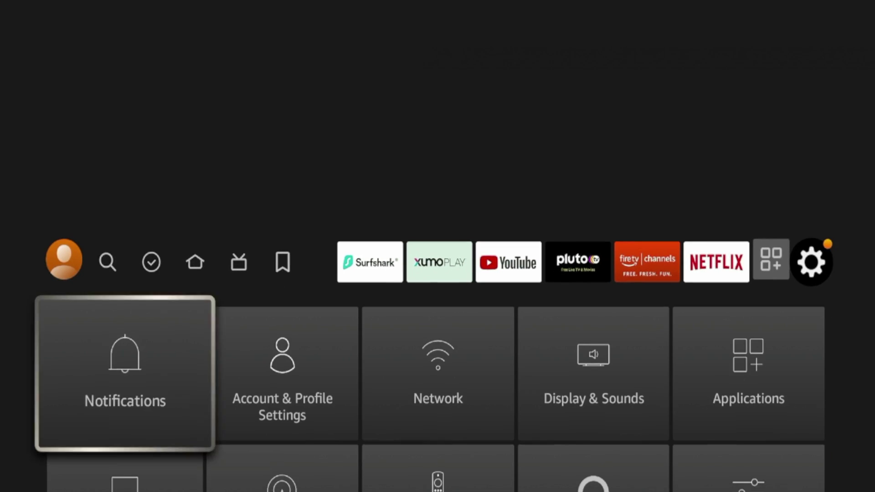
Open the Sync Sources list in the Live TV settings
key("Right")
key("Return")
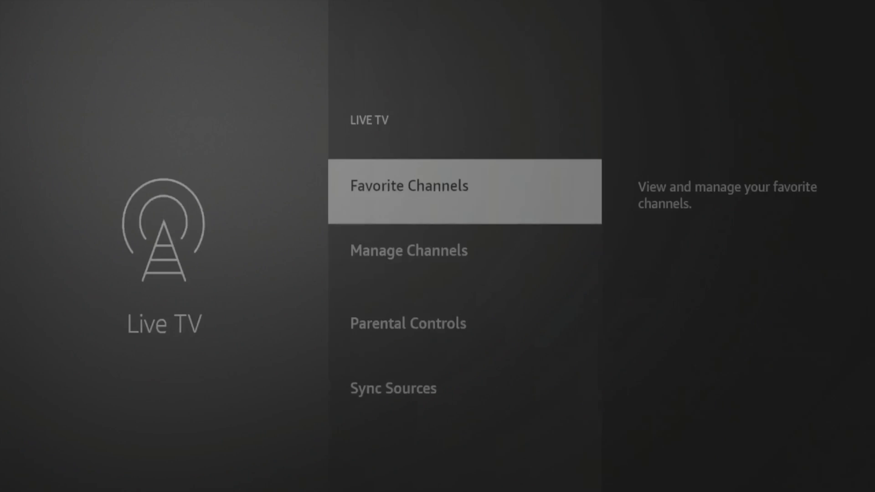
key("Down")
key("Down")
key("Down")
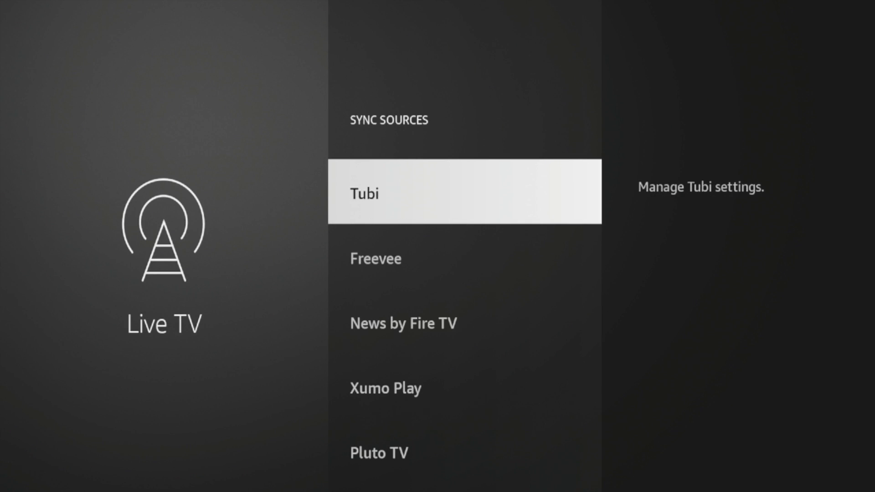
Look through the sync sources Tubi, Freevee, News by Fire TV, Xumo Play and Pluto TV
key("Down")
key("Down")
key("Down")
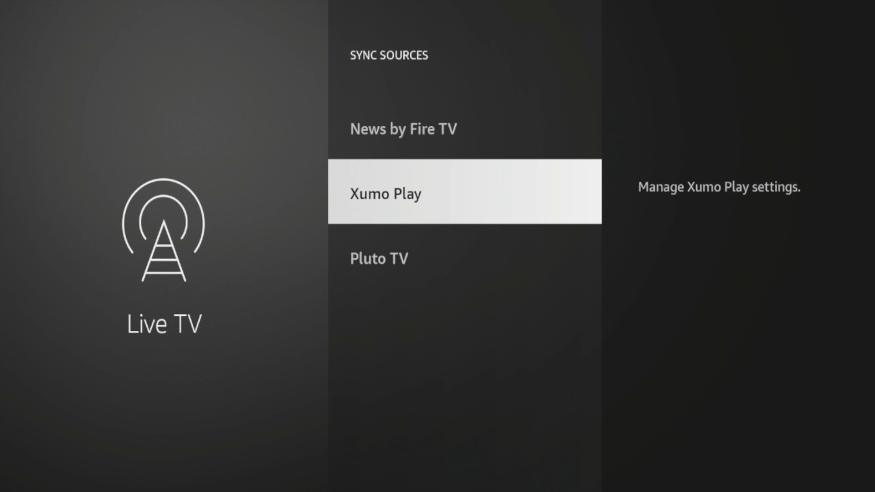
key("Up")
key("Up")
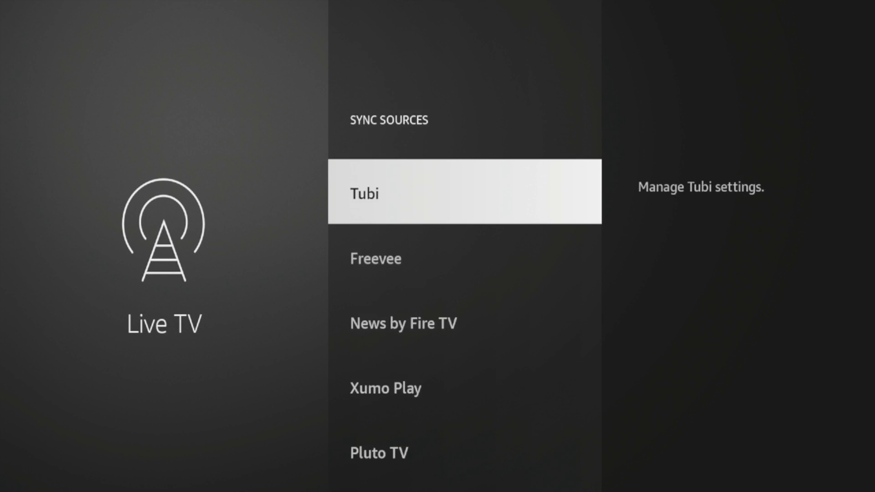
key("Down")
key("Up")
key("Down")
key("Down")
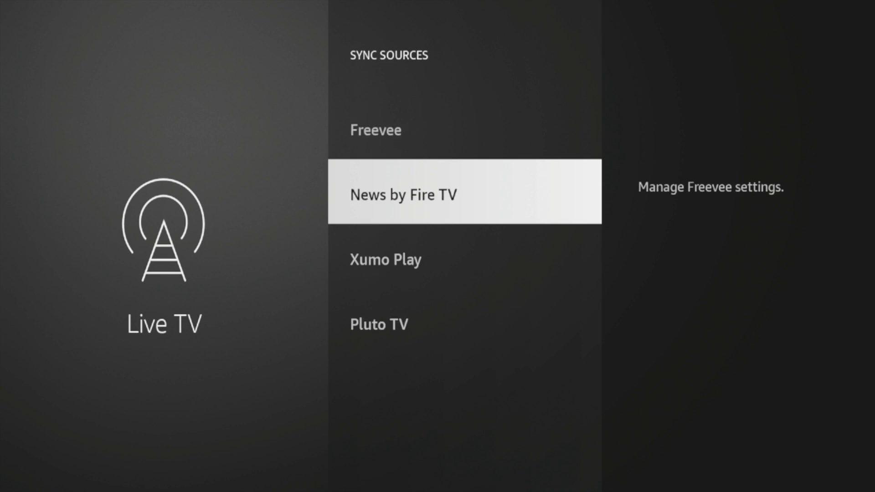
key("Up")
key("Up")
key("Up")
key("Up")
key("Down")
key("Down")
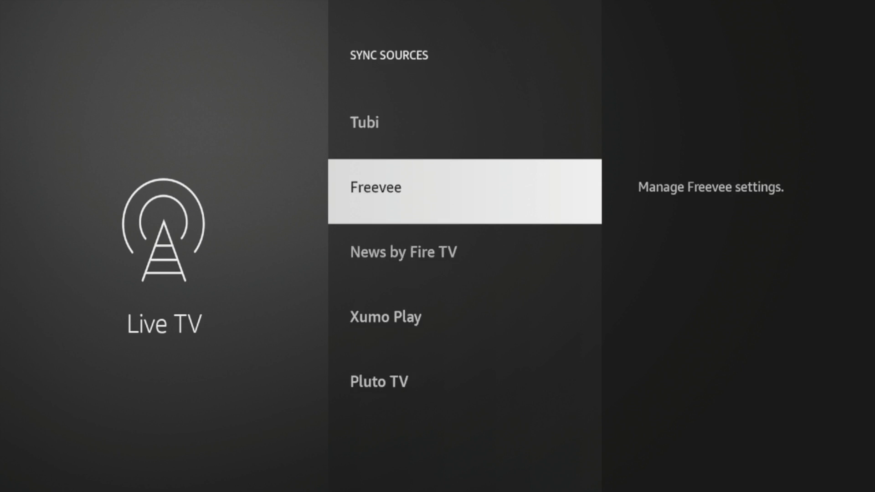
key("Up")
key("Up")
Open the settings of the Xumo Play sync source and return to the start of the source list
key("Down")
key("Down")
key("Down")
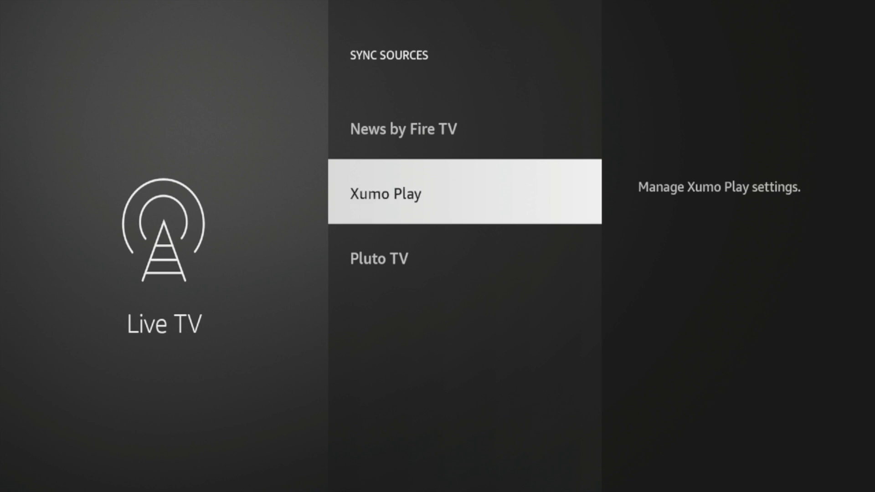
key("Return")
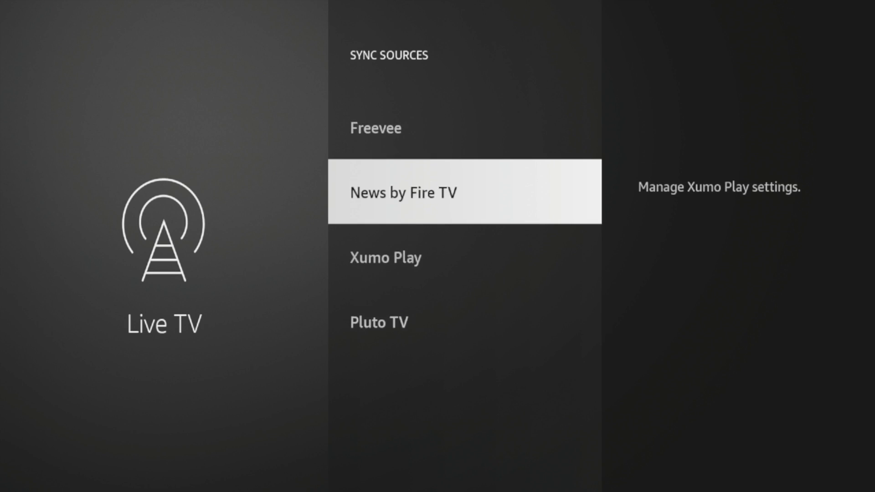
key("Down")
key("Up")
key("Up")
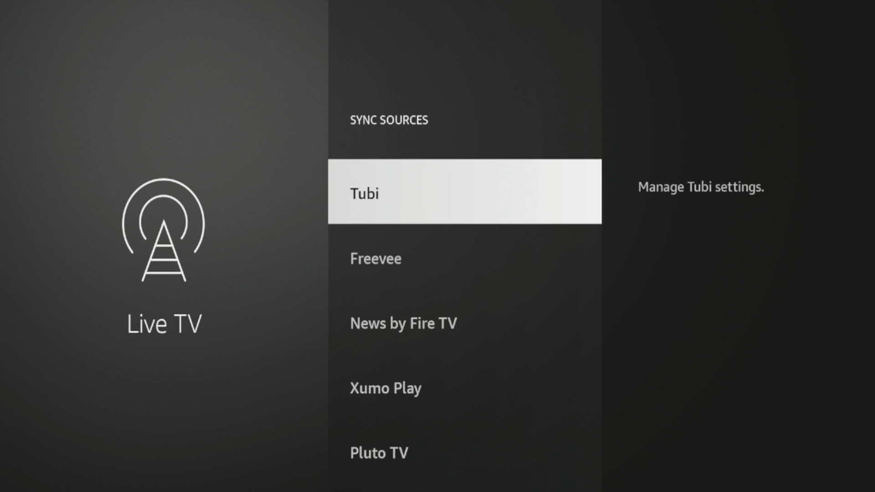
Leave the Live TV settings and reopen the channel guide from the home screen's Live section
key("Escape")
key("Escape")
key("Home")
key("Right")
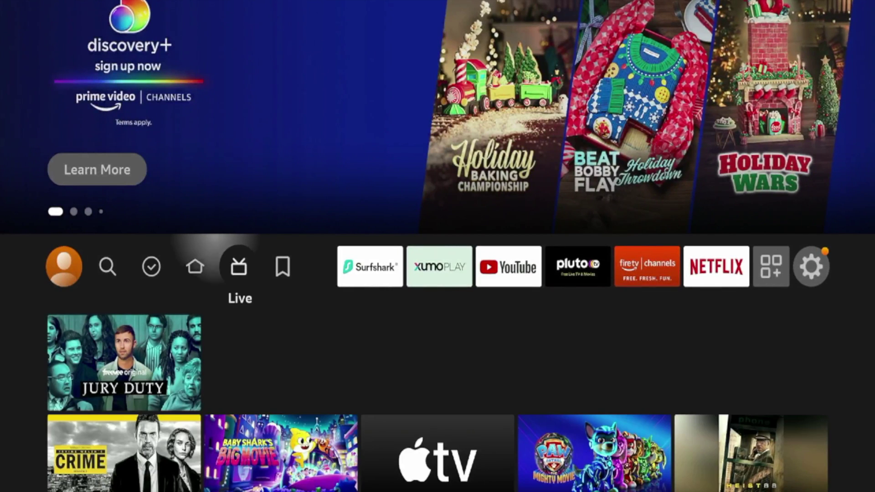
key("Down")
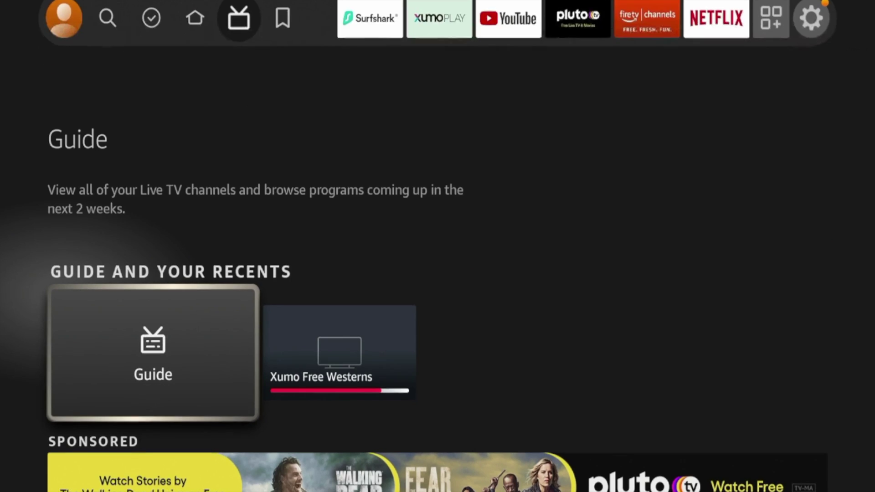
key("Return")
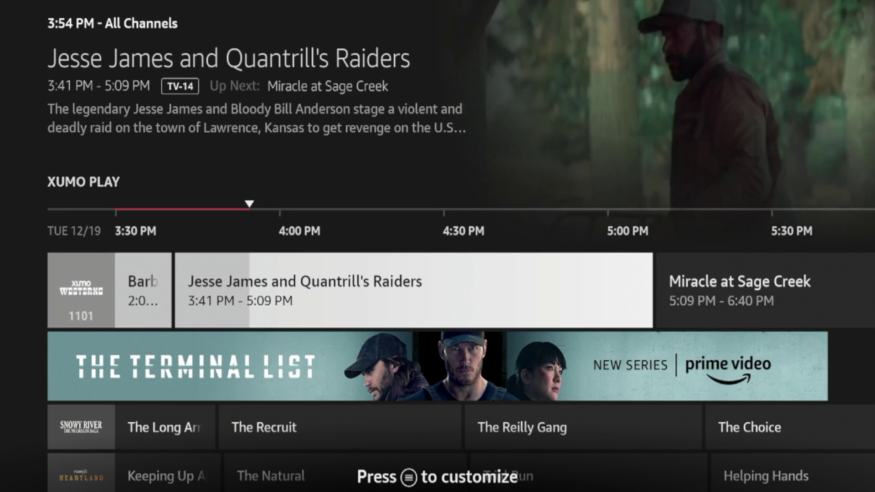
Open Manage Channels from the guide's options
key("Down")
key("Up")
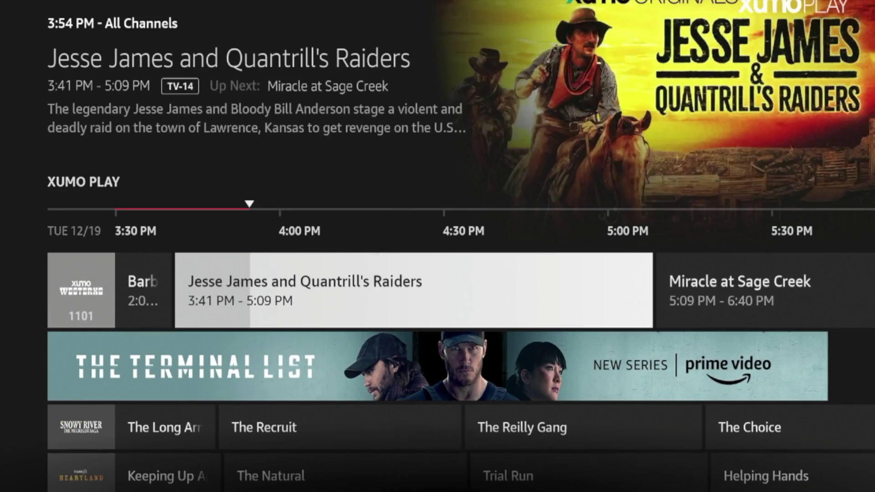
key("Menu")
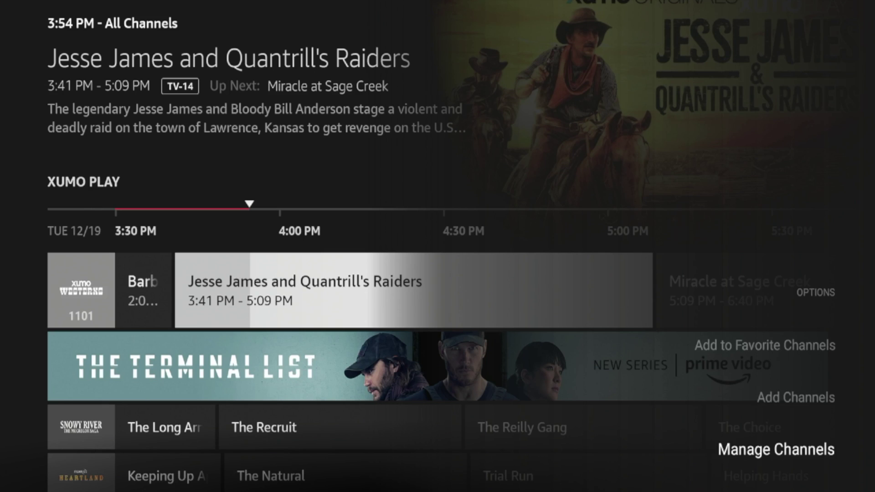
key("Escape")
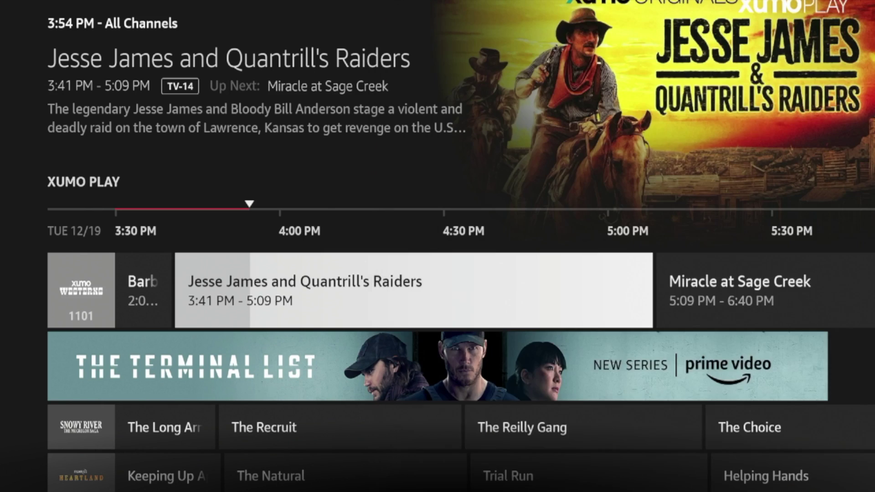
key("Down")
key("Up")
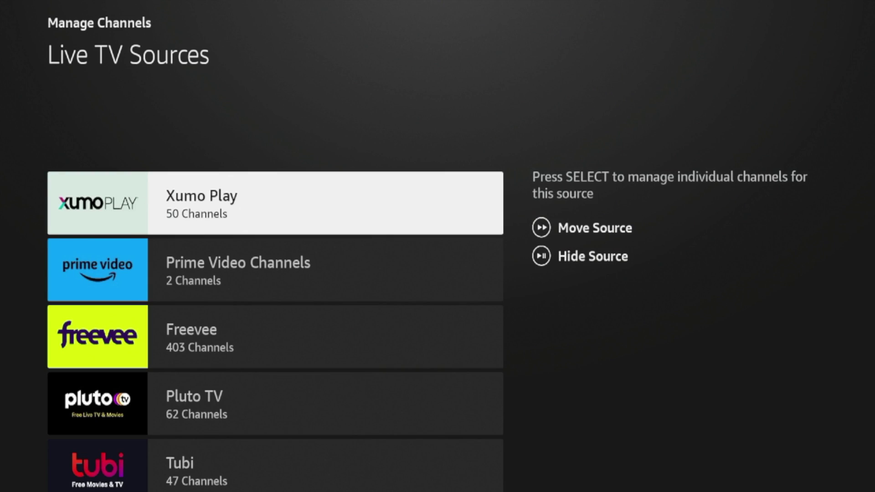
Look through the Live TV sources from Xumo Play to News by Fire TV and back
key("Down")
key("Down")
key("Down")
key("Down")
key("Down")
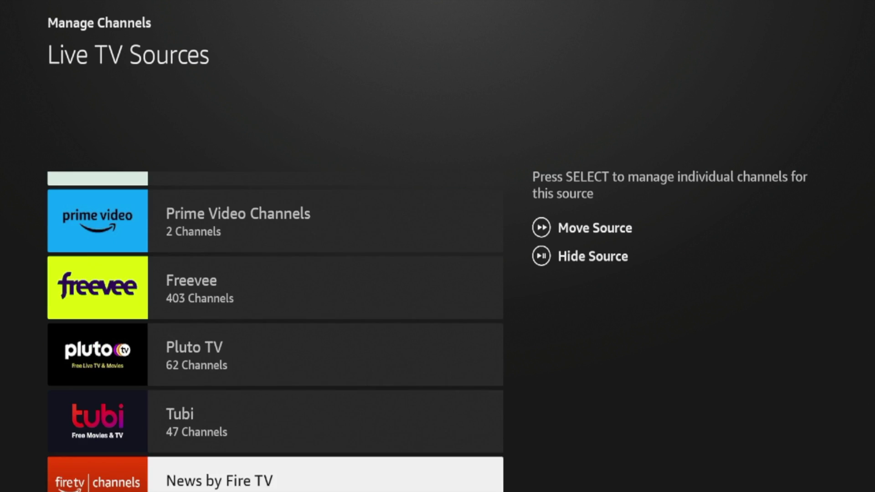
key("Up")
key("Up")
key("Up")
key("Up")
key("Up")
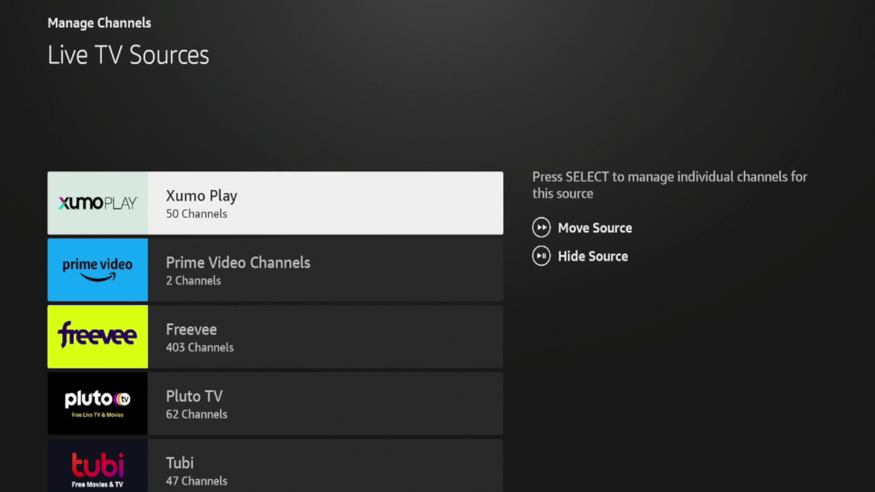
key("Down")
key("Up")
Leave channel management and open the channel guide again from the home screen's Live section
key("Home")
key("Right")
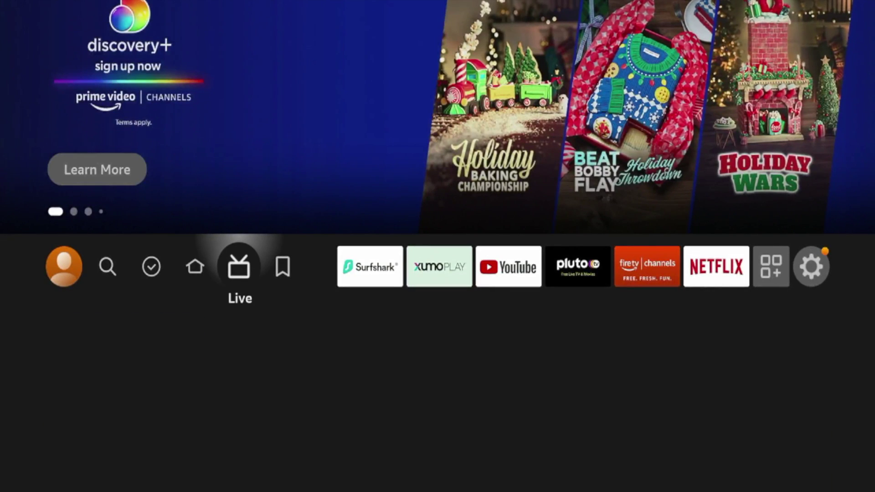
key("Down")
key("Return")
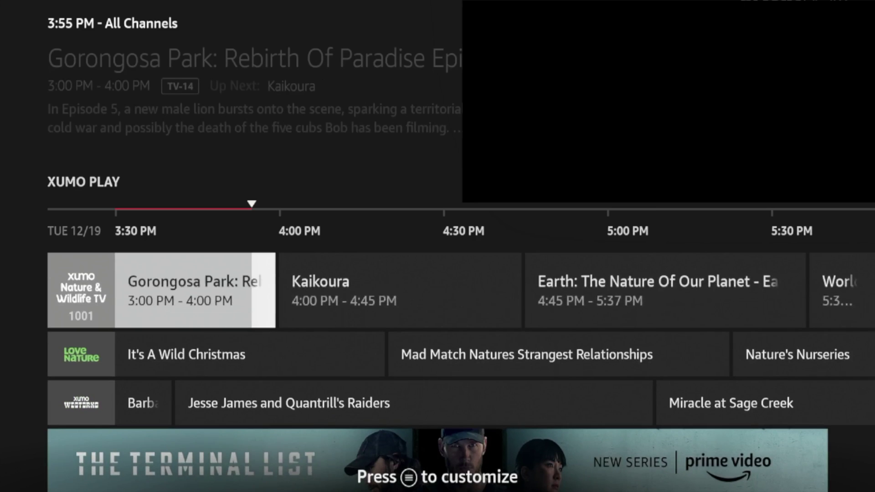
Look through the program listings of the Xumo Play channels from Nature & Wildlife TV to the Bob Ross channel
key("Down")
key("Down")
key("Down")
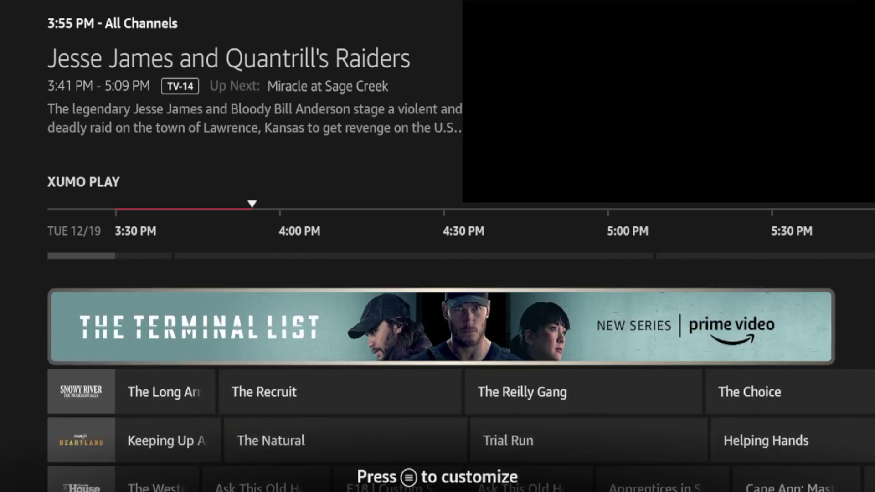
key("Down")
key("Down")
key("Down")
key("Down")
key("Down")
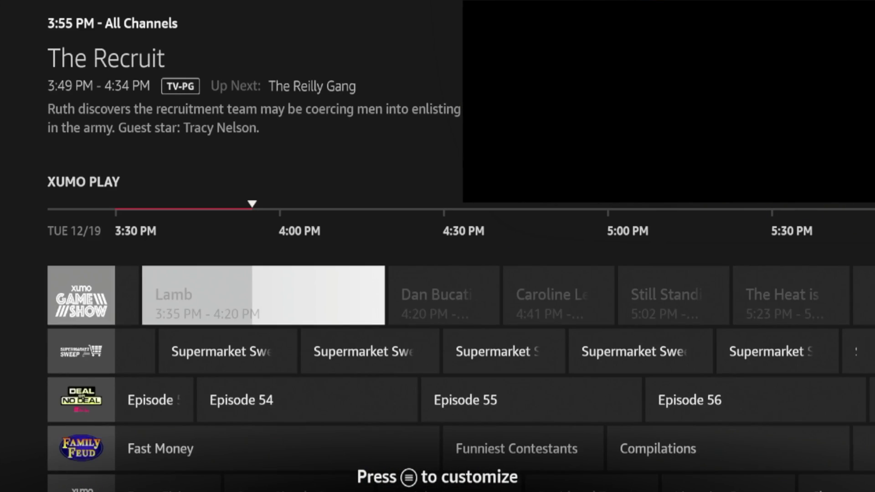
key("Down")
key("Down")
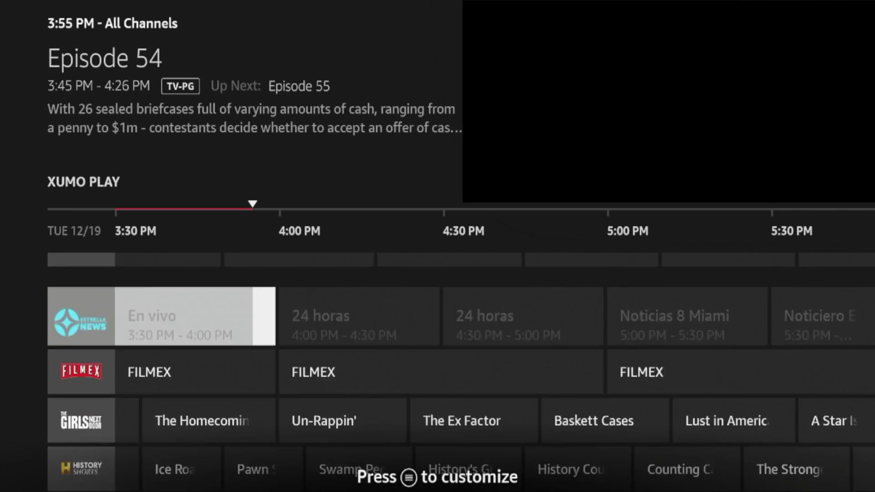
key("Down")
key("Down")
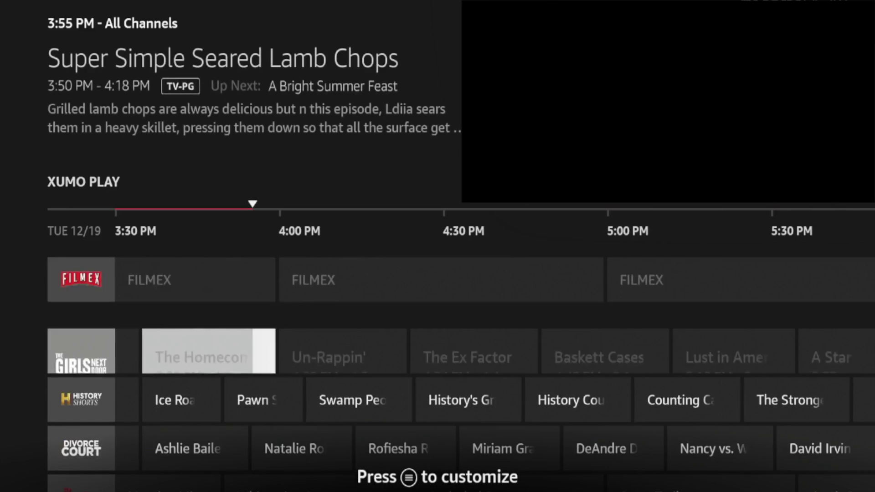
key("Down")
key("Down")
key("Down")
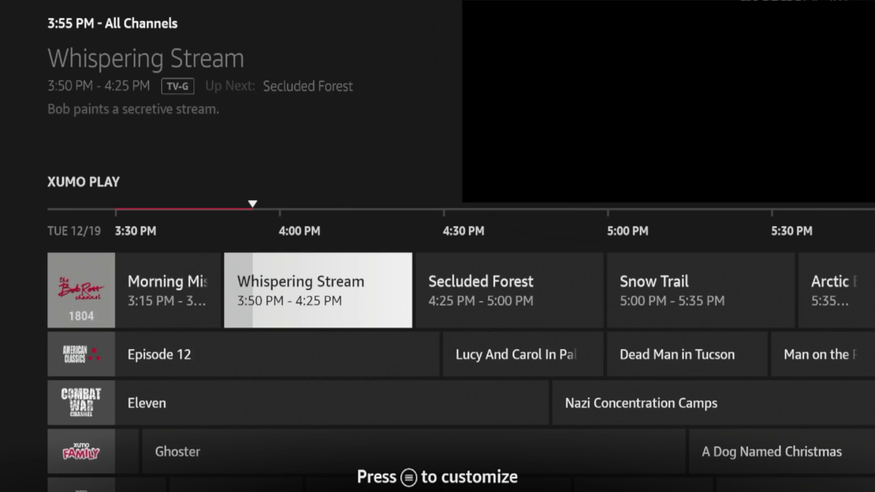
Look back up through the Xumo Play listings from the Bob Ross channel past Supermarket Sweep to the guide's earlier channels
key("Down")
key("Up")
key("Up")
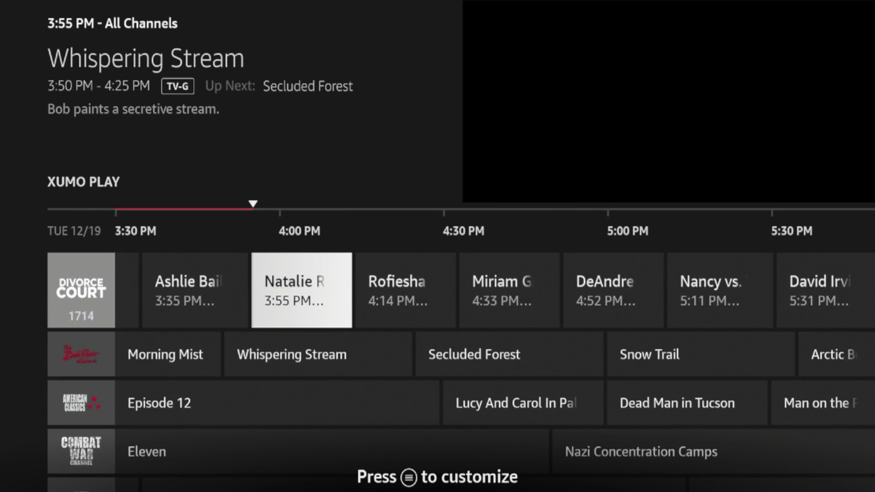
key("Up")
key("Up")
key("Up")
key("Up")
key("Up")
key("Up")
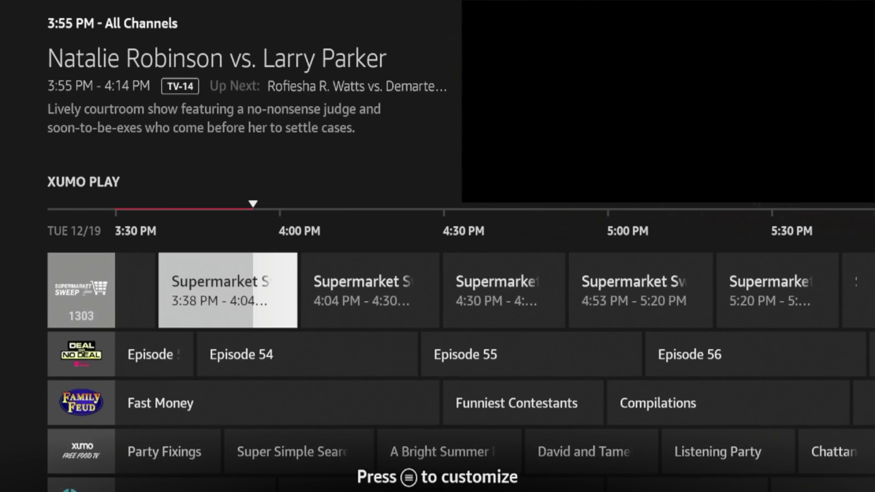
key("Up")
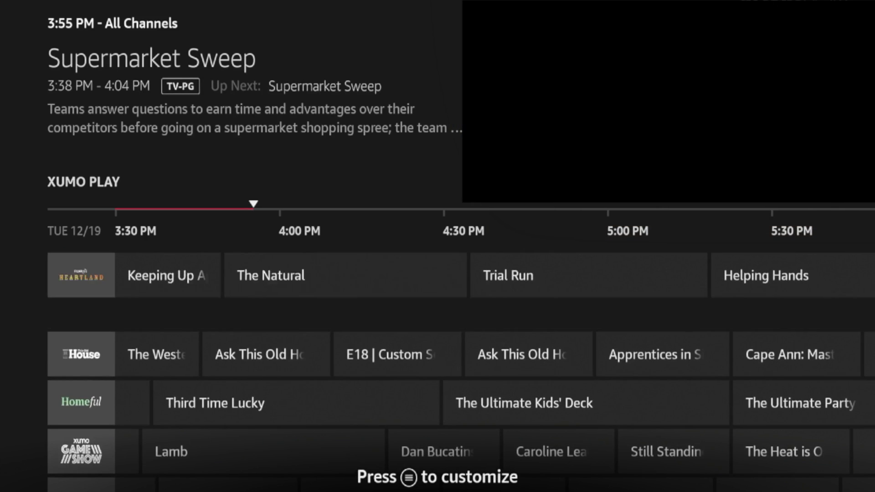
key("Up")
key("Up")
key("Up")
key("Up")
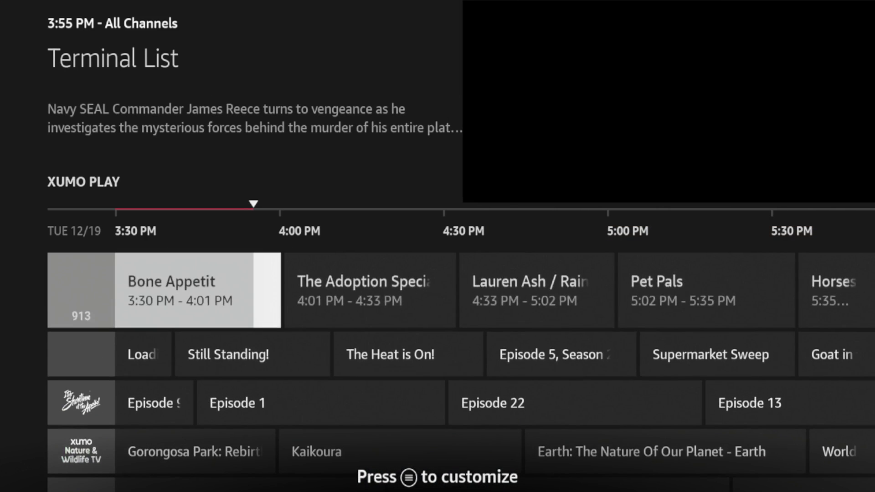
key("Up")
key("Up")
key("Up")
key("Up")
key("Up")
key("Up")
Look down through the Xumo Play listings again, past Are We There Yet?, FailArmy and The Pet Collective
key("Down")
key("Down")
key("Down")
key("Down")
key("Down")
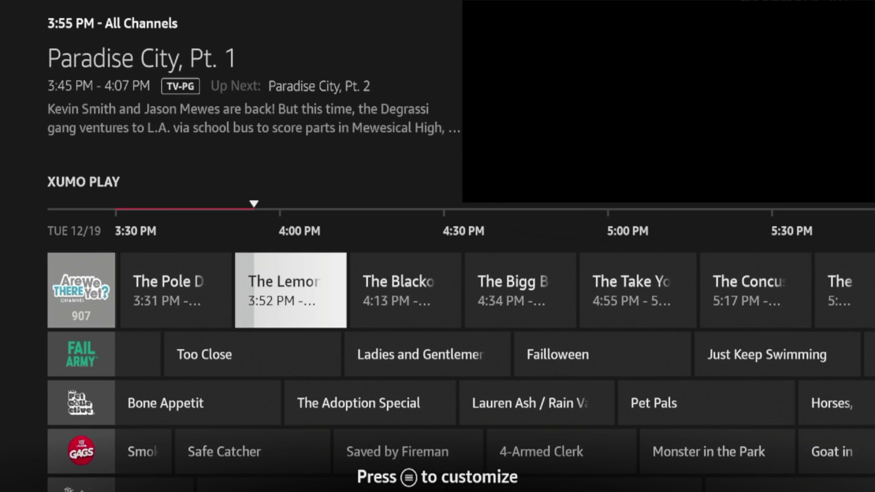
key("Down")
key("Down")
key("Down")
key("Down")
key("Down")
key("Down")
key("Down")
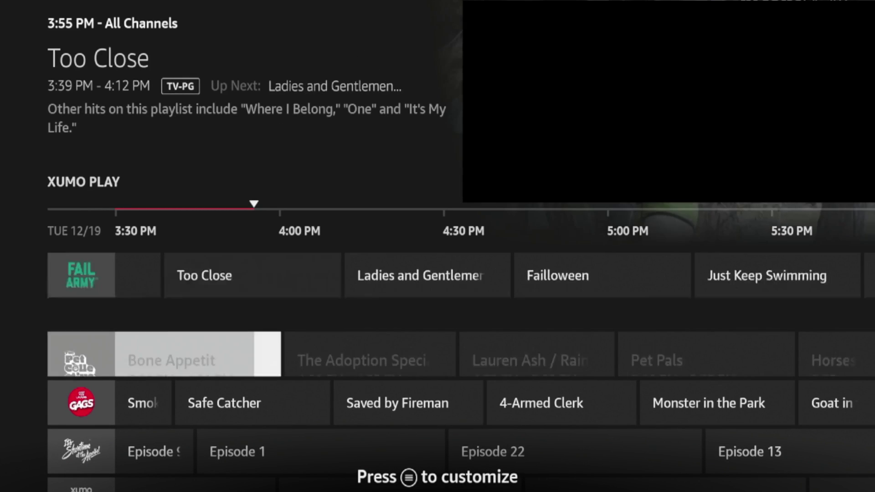
key("Down")
key("Down")
key("Down")
key("Down")
key("Down")
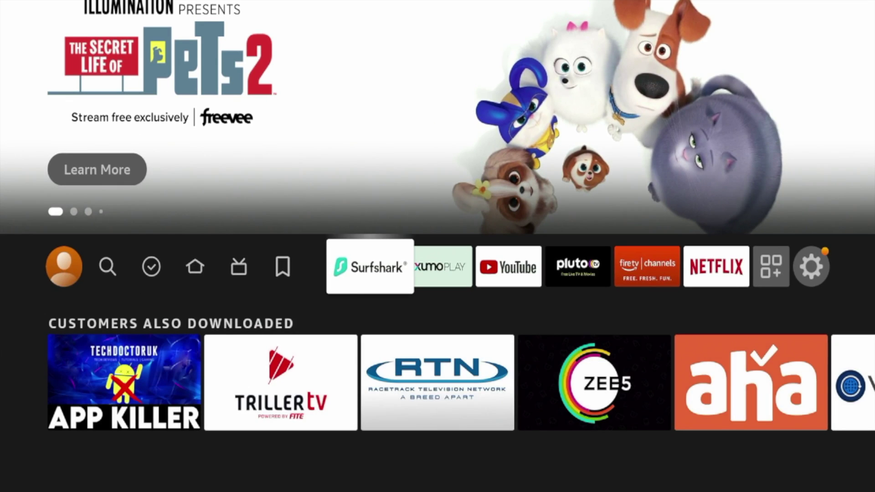
Open Surfshark from the home screen and go to Fastest location in its locations list
key("Return")
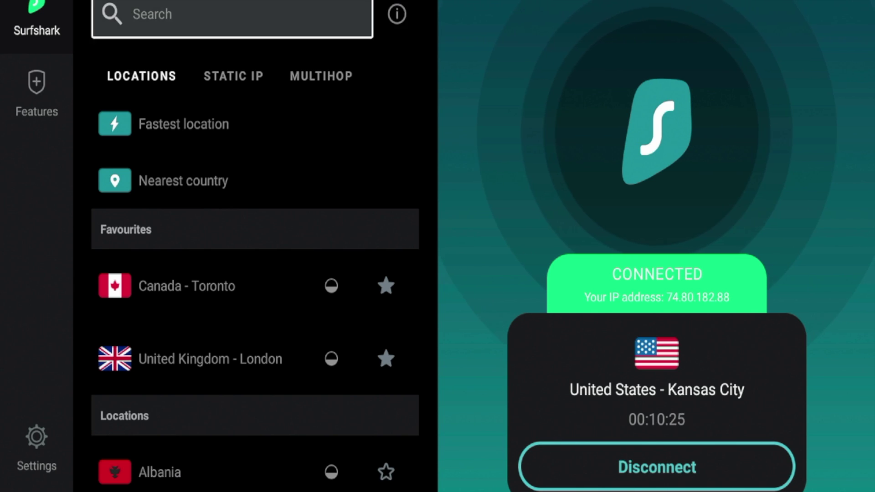
left_click(141, 76)
left_click(255, 123)
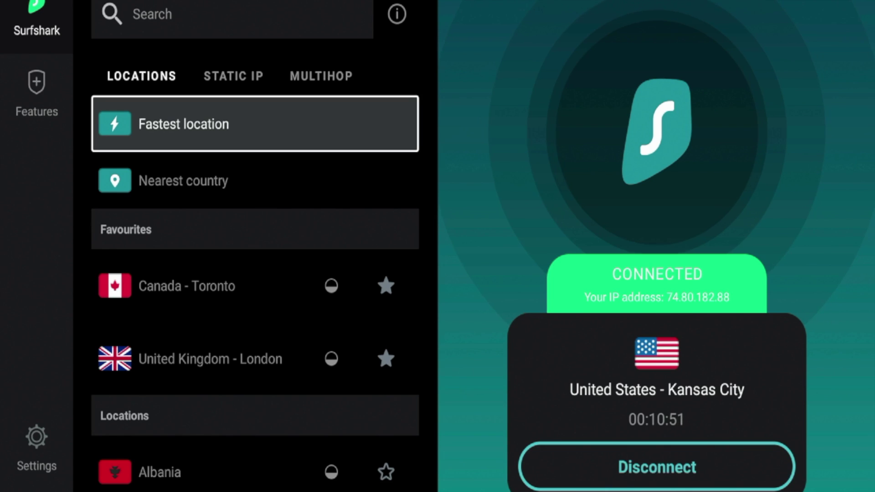
Return to the home screen, open Xumo Play and enter the Recommended channels of its live guide
key("Home")
key("Right")
key("Right")
key("Right")
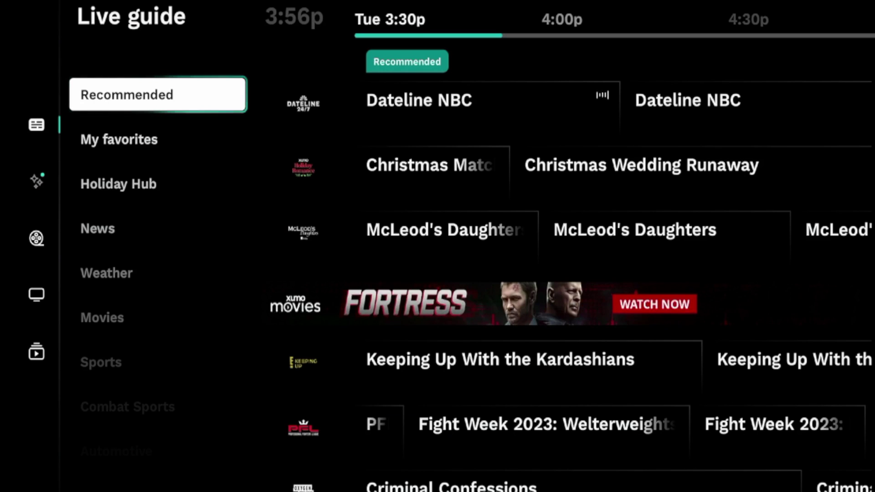
key("Right")
Look through the Recommended channels in the live guide and on into the Holiday Hub section
key("Down")
key("Down")
key("Down")
key("Down")
key("Down")
key("Down")
key("Down")
key("Down")
key("Down")
key("Down")
key("Down")
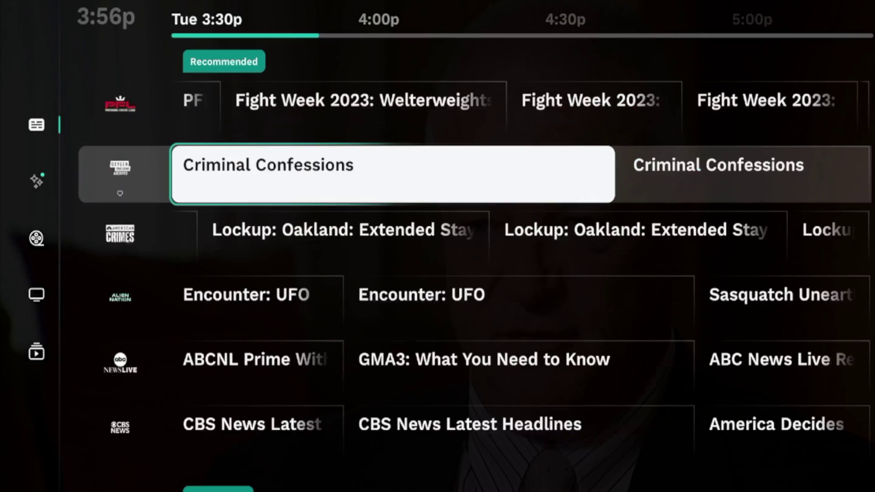
key("Down")
key("Down")
key("Down")
key("Down")
key("Down")
key("Down")
key("Down")
key("Down")
key("Down")
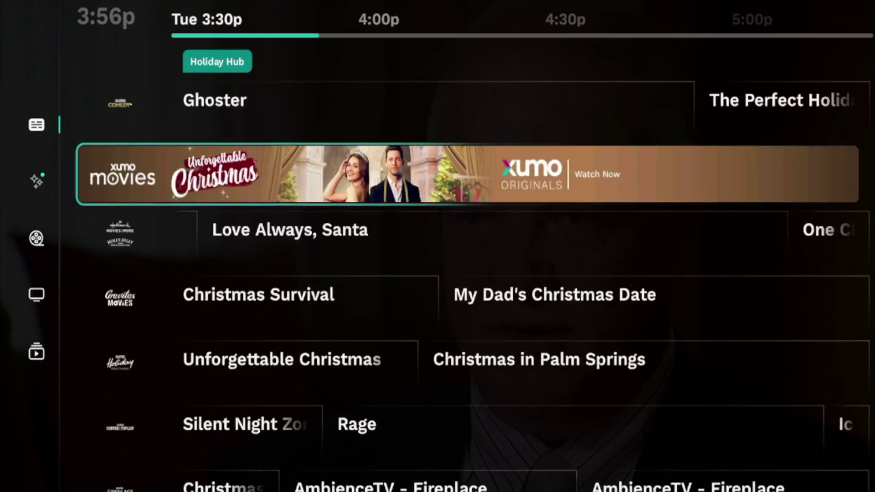
Look through the Holiday Hub channels in the live guide down to the start of the News section
key("Up")
key("Up")
key("Up")
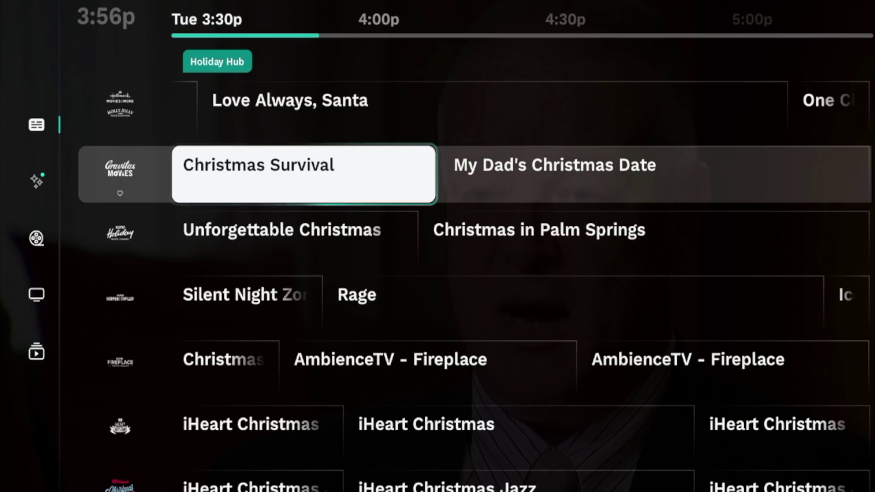
key("Down")
key("Down")
key("Down")
key("Down")
key("Down")
key("Down")
key("Down")
key("Down")
key("Down")
key("Down")
key("Down")
key("Down")
key("Down")
key("Down")
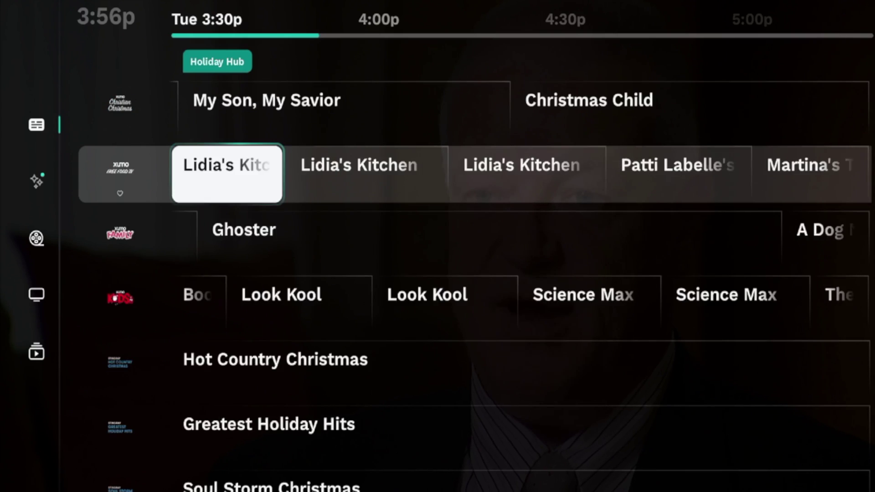
key("Down")
key("Down")
key("Down")
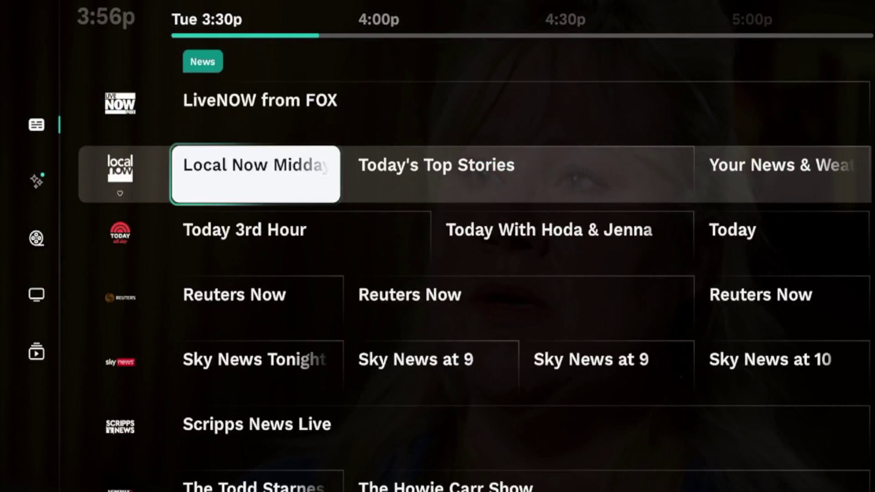
Look through the News channels in the live guide and continue into the Weather section
key("Down")
key("Down")
key("Down")
key("Down")
key("Down")
key("Down")
key("Down")
key("Down")
key("Down")
key("Down")
key("Down")
key("Down")
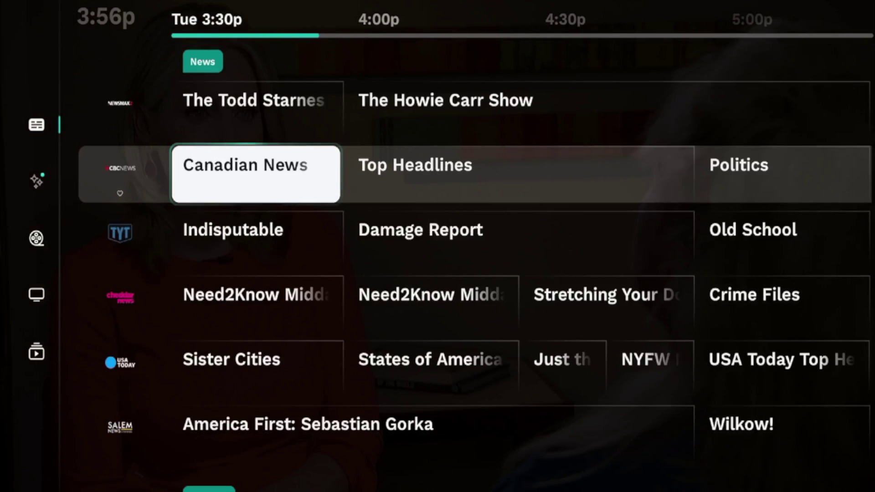
key("Down")
key("Down")
key("Down")
key("Down")
key("Down")
key("Down")
key("Down")
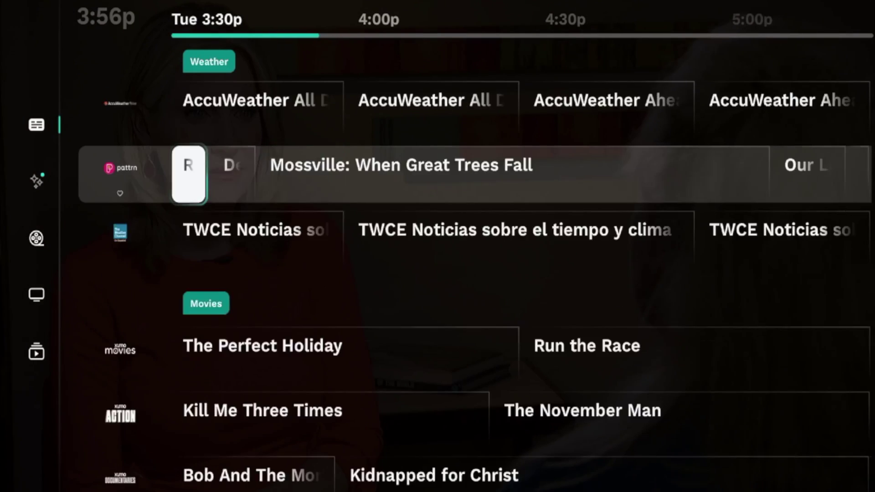
Look through the Movies channels in the live guide and continue to FOX Sports in the Sports section
key("Down")
key("Down")
key("Down")
key("Down")
key("Down")
key("Down")
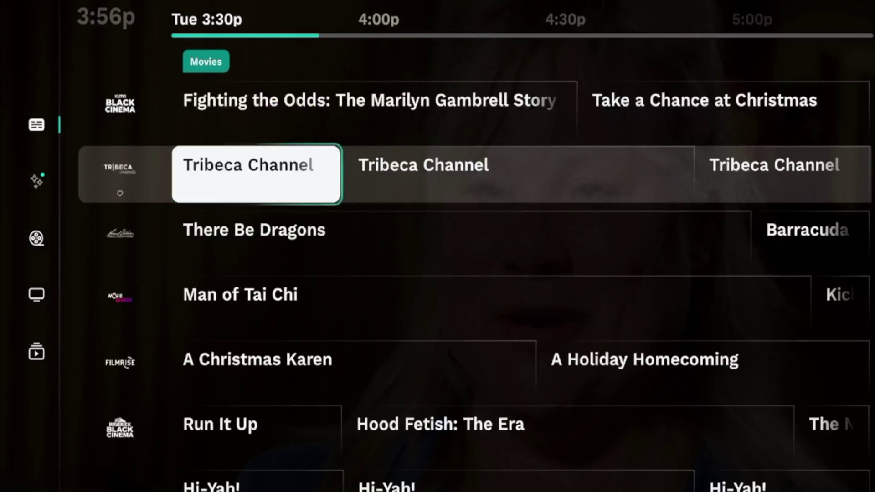
key("Left")
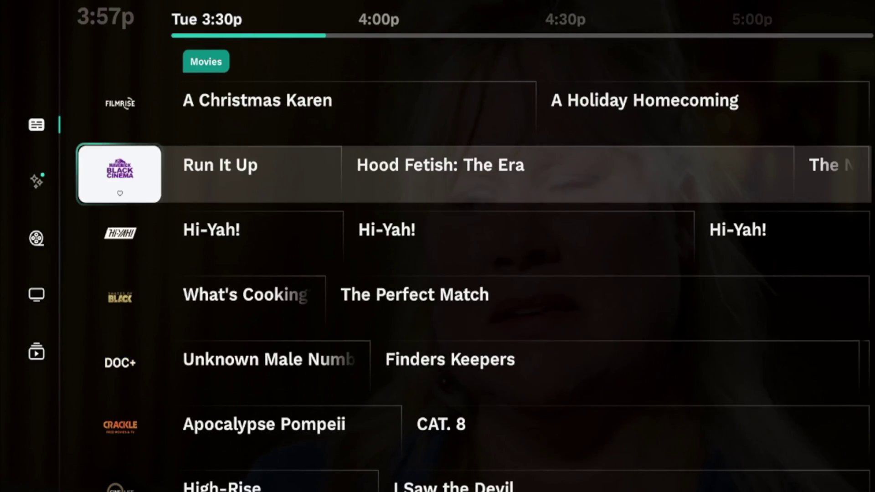
key("Right")
key("Down")
key("Down")
key("Down")
key("Down")
key("Down")
key("Down")
key("Down")
key("Down")
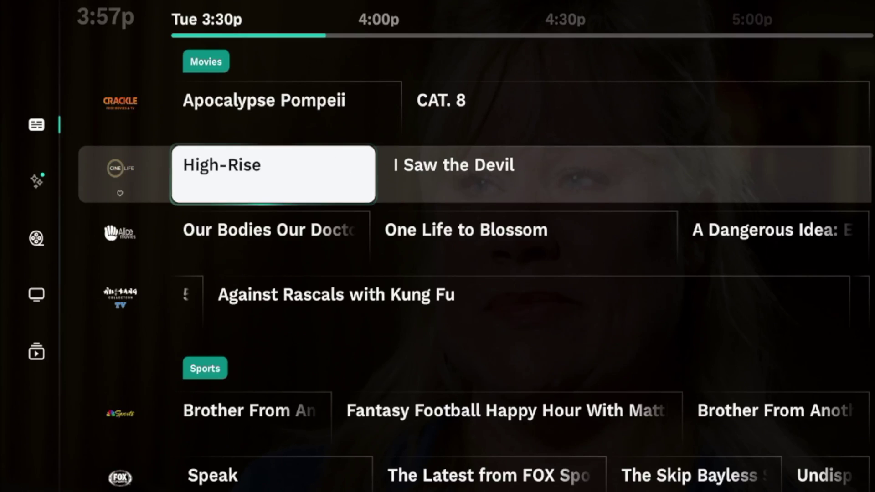
key("Down")
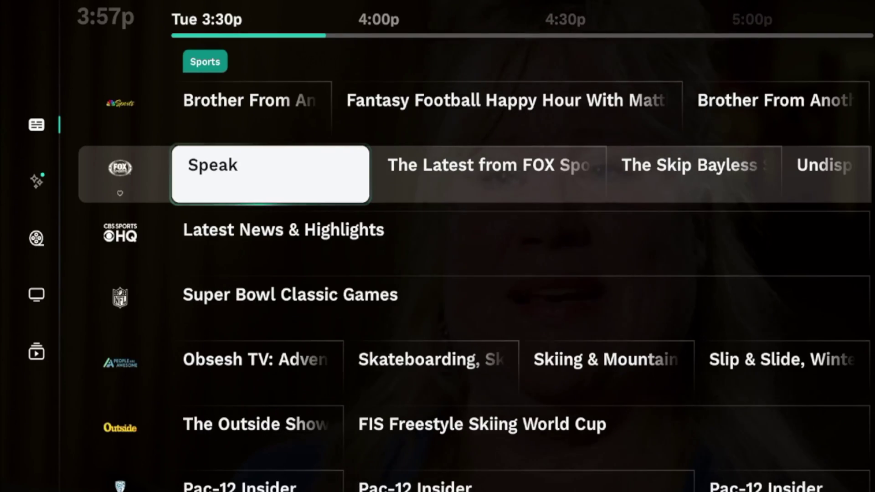